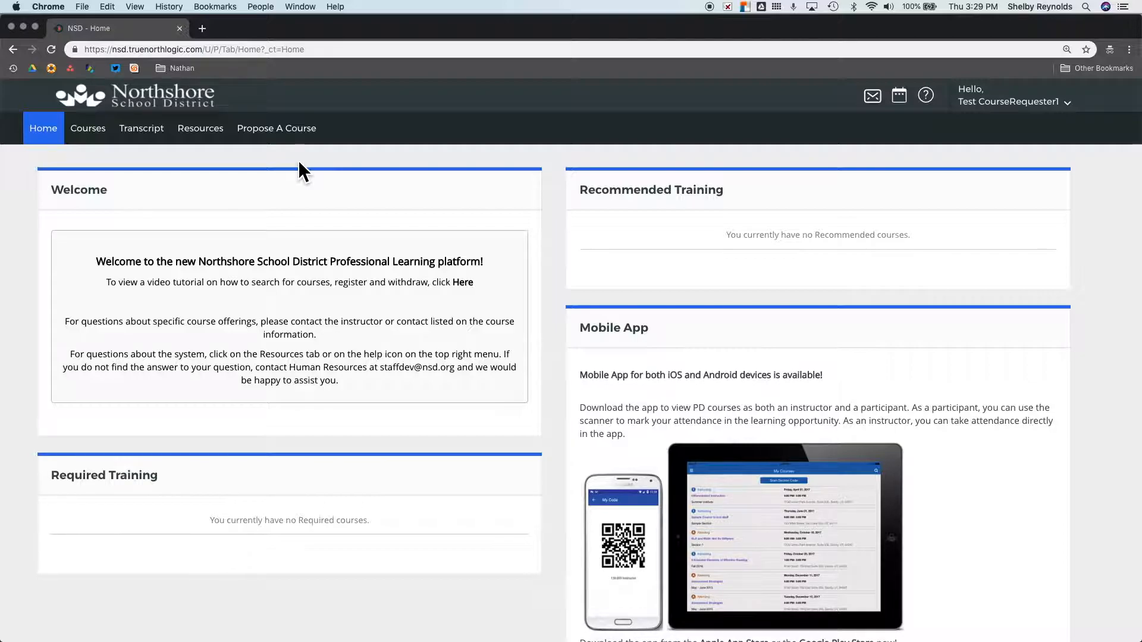
Step: Start a proposal for a new instructor led course
click(279, 129)
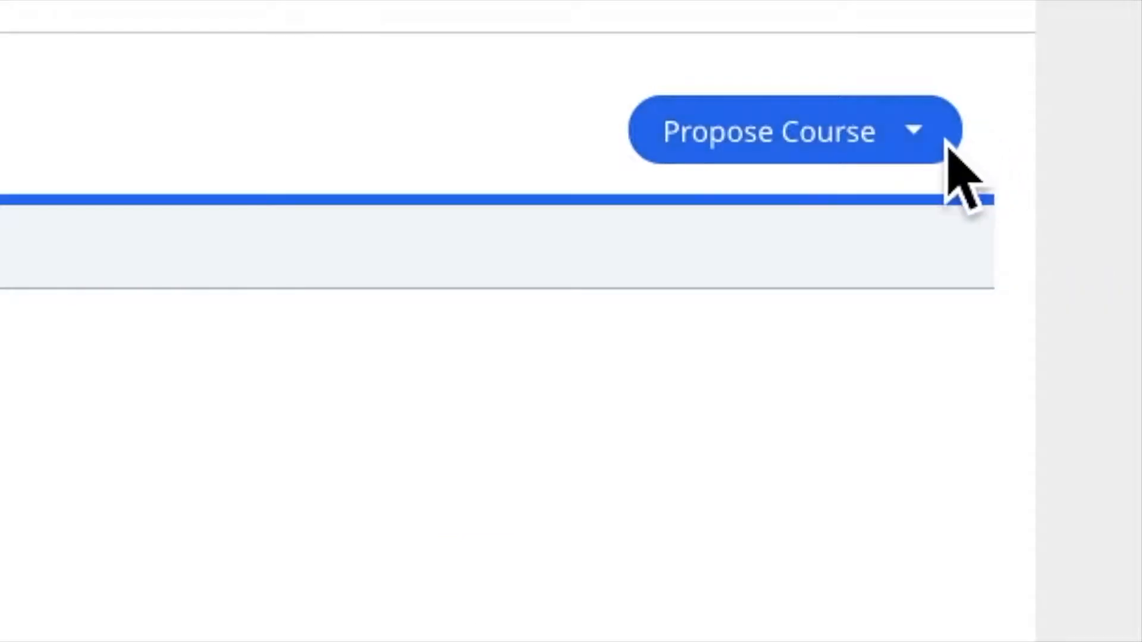
click(942, 142)
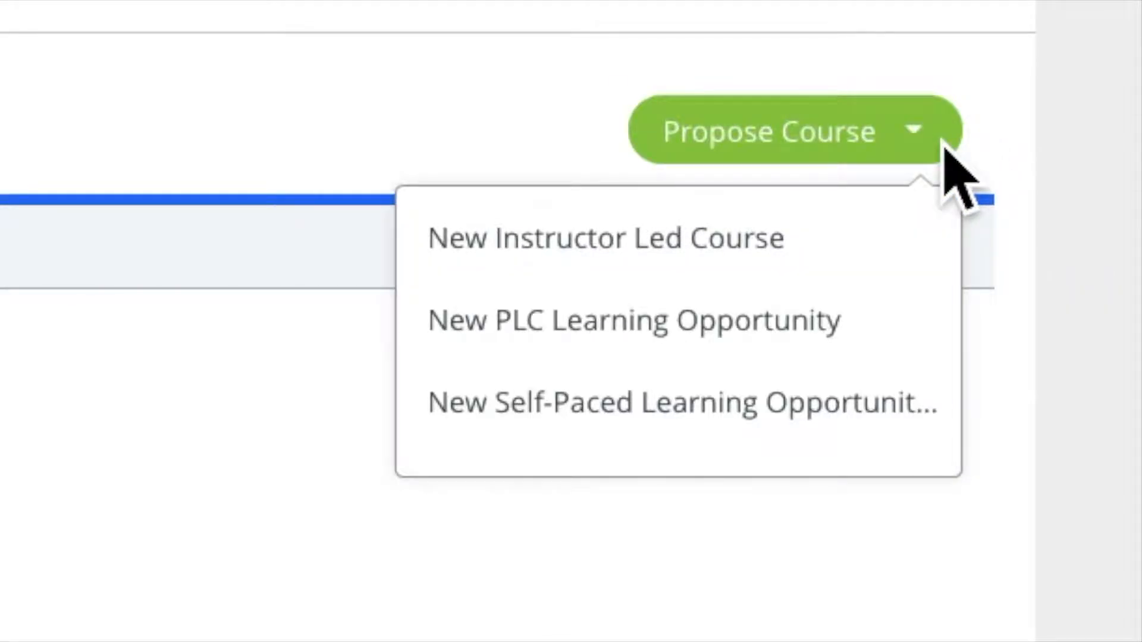
click(842, 255)
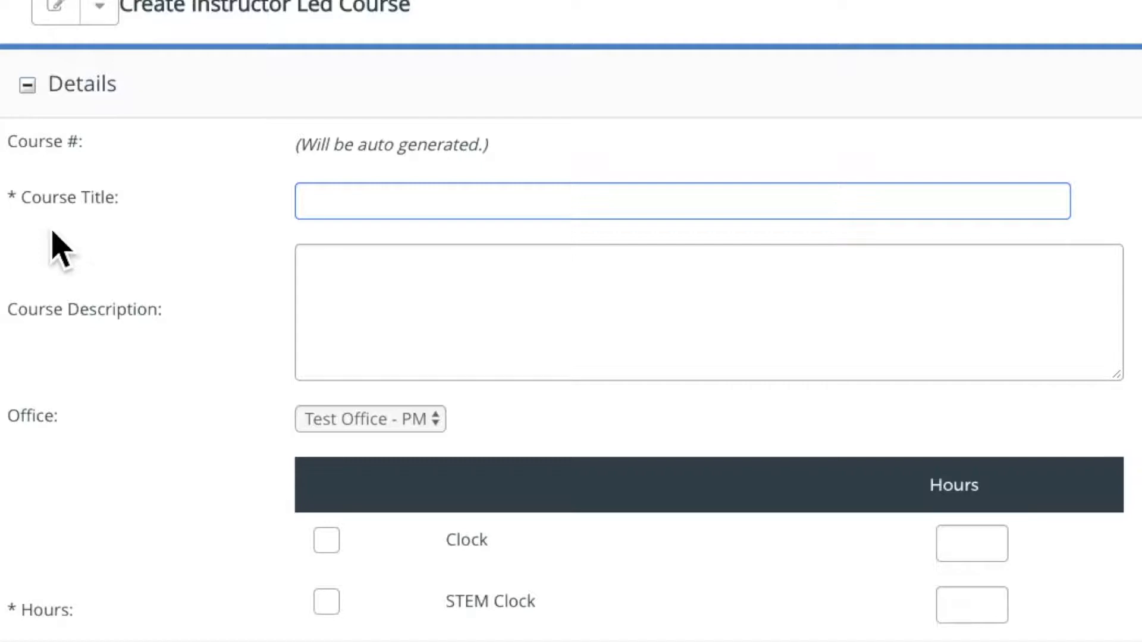
Step: Title it "Knitting with" plus the instructor's first name, with description "Knitting is really fun. Come to this course to learn how to make a sweater."
text(Knitting wi)
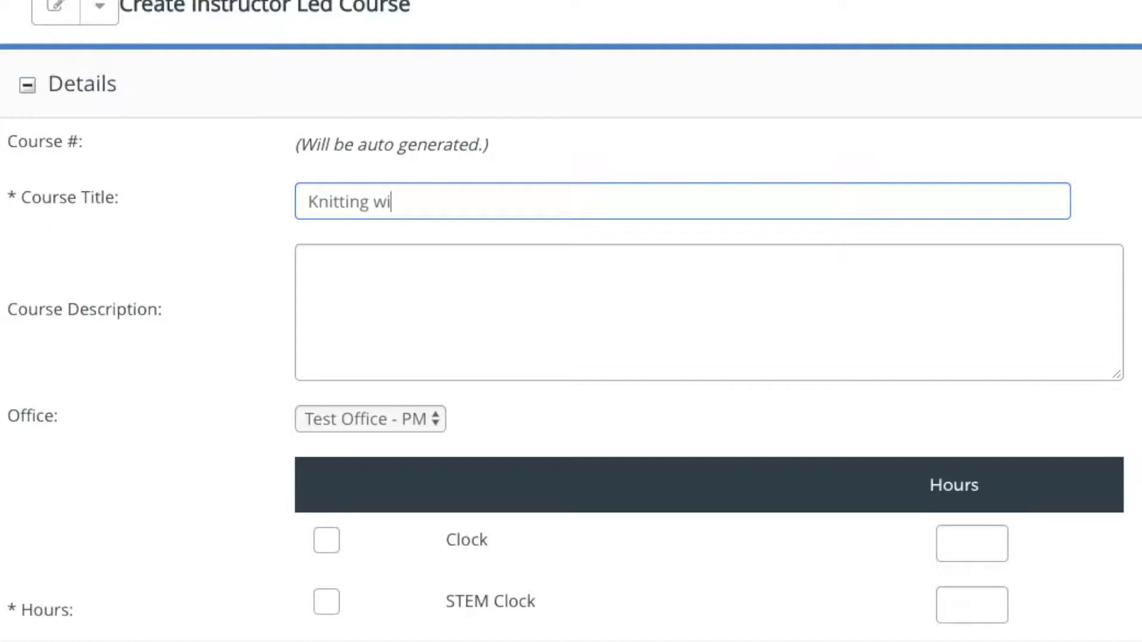
text(th Shelby)
click(488, 306)
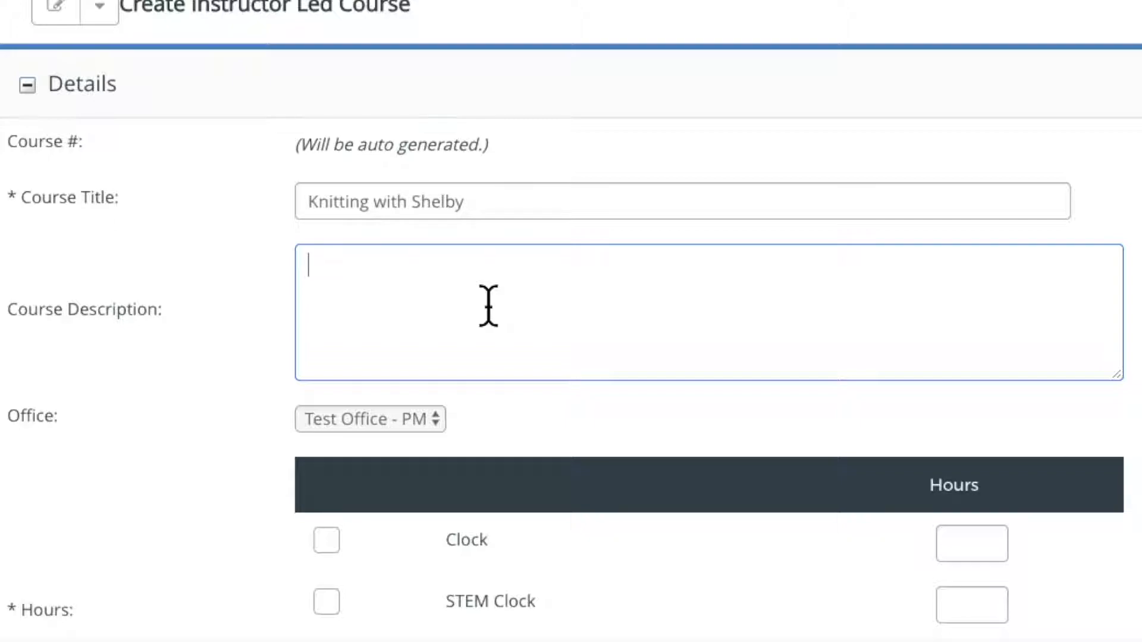
text(Knitting is really fun.  Come to this course to learn how to make a sweater.)
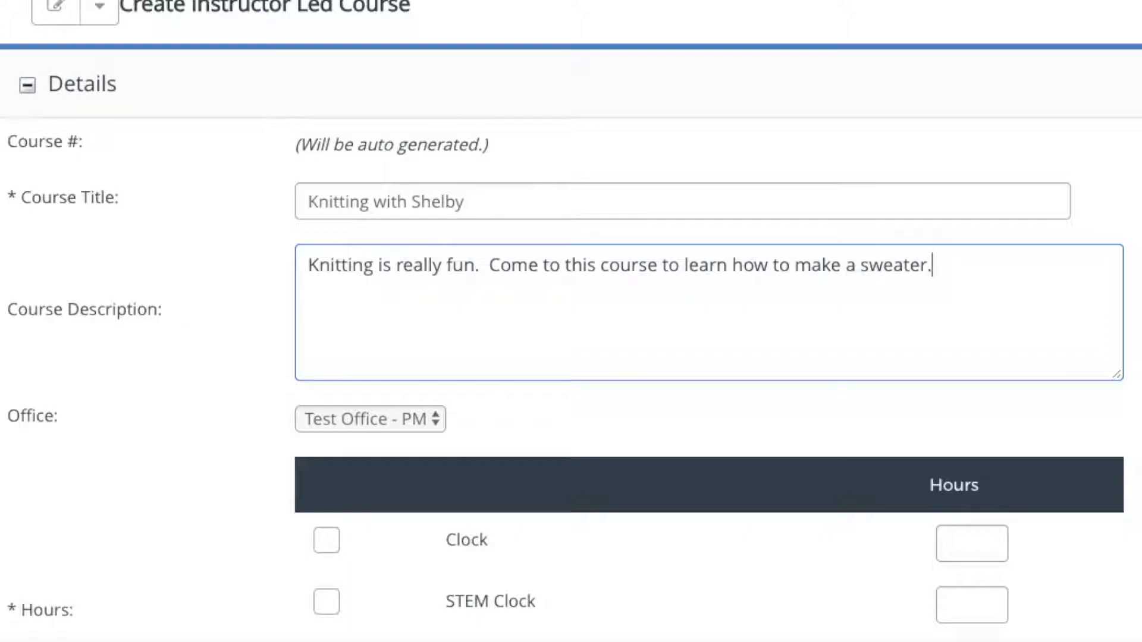
Step: Enable the Clock, STEM Clock, TPEP Clock and Participation Only (No Clock) hour types for the course
scroll(217, 533, down, 3)
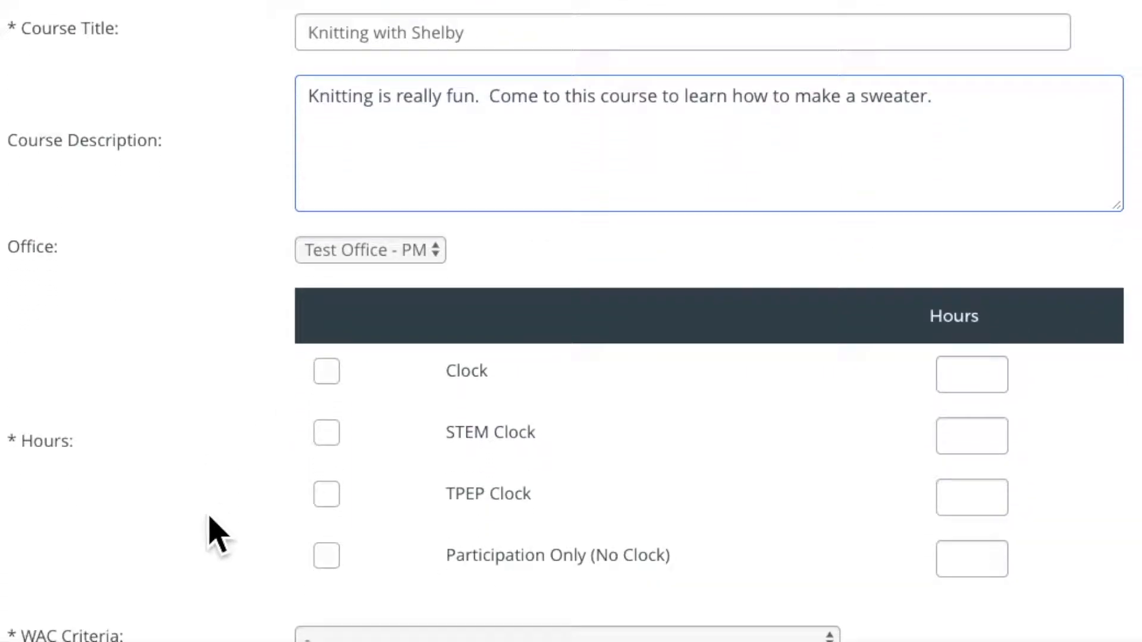
scroll(217, 533, down, 3)
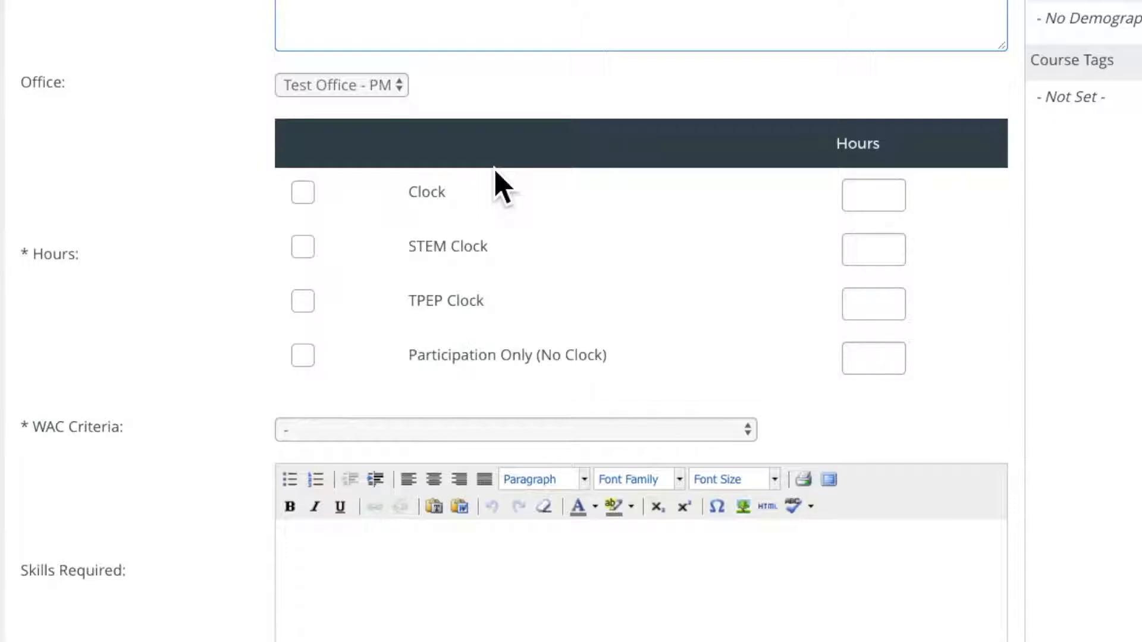
click(304, 193)
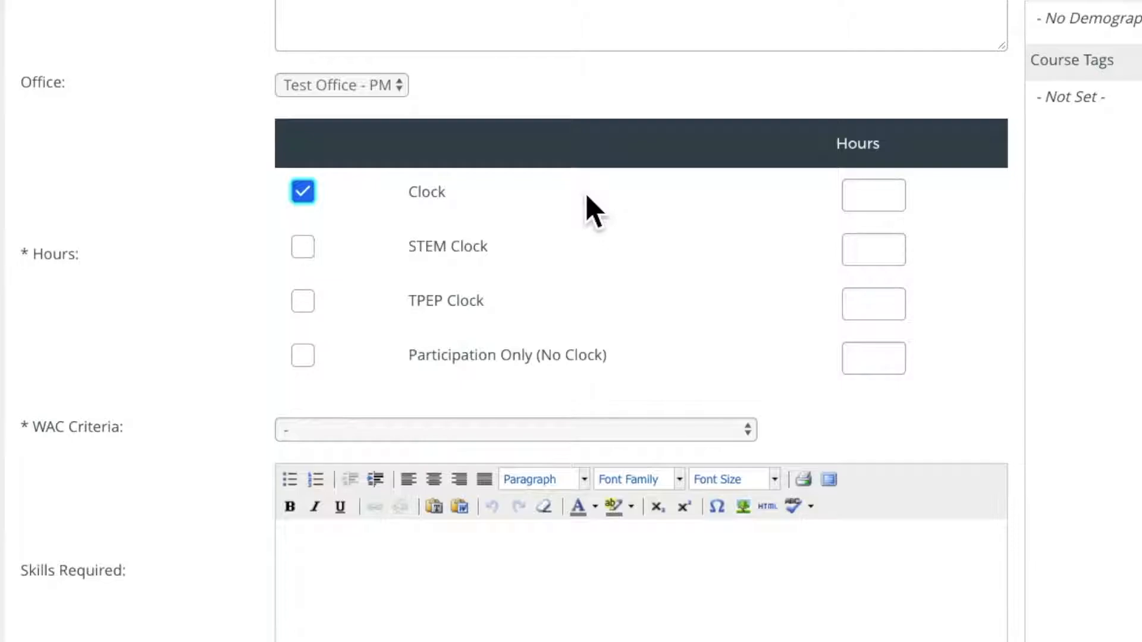
click(301, 250)
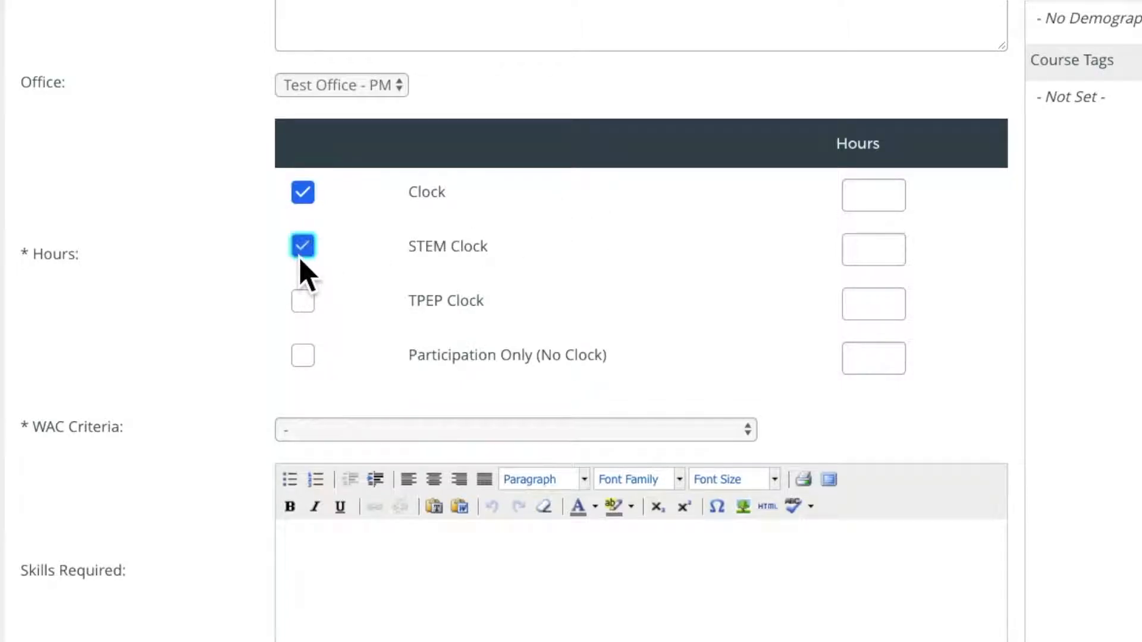
click(308, 307)
click(308, 365)
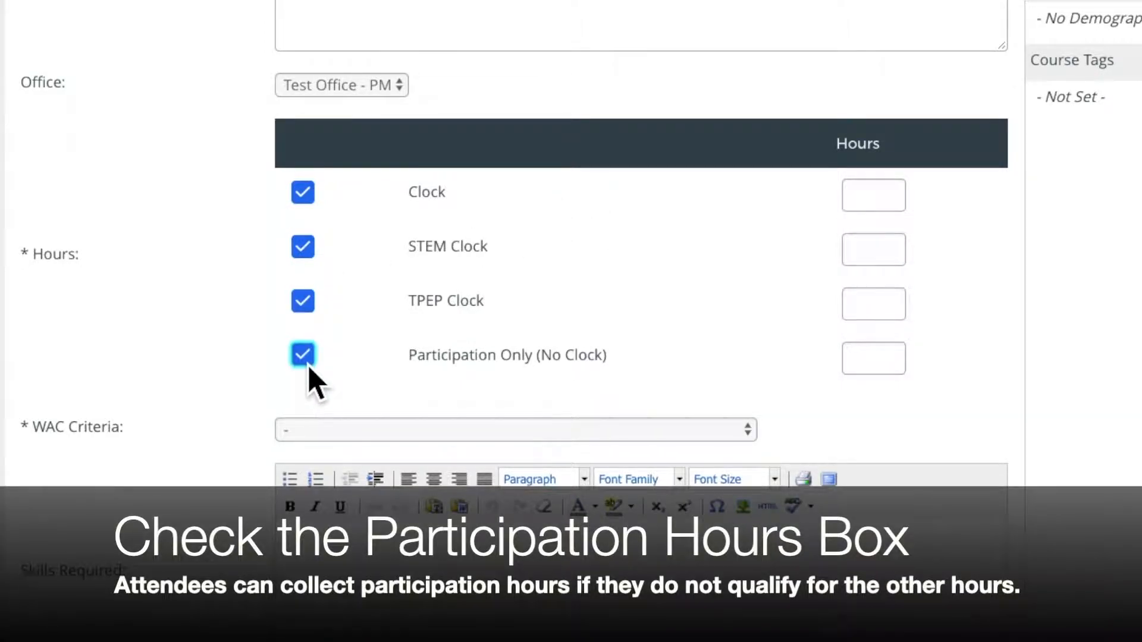
Step: Set the hours to 3 for Clock, 2 for STEM Clock, 2 for TPEP Clock and 0 for Participation Only
click(871, 207)
text(3)
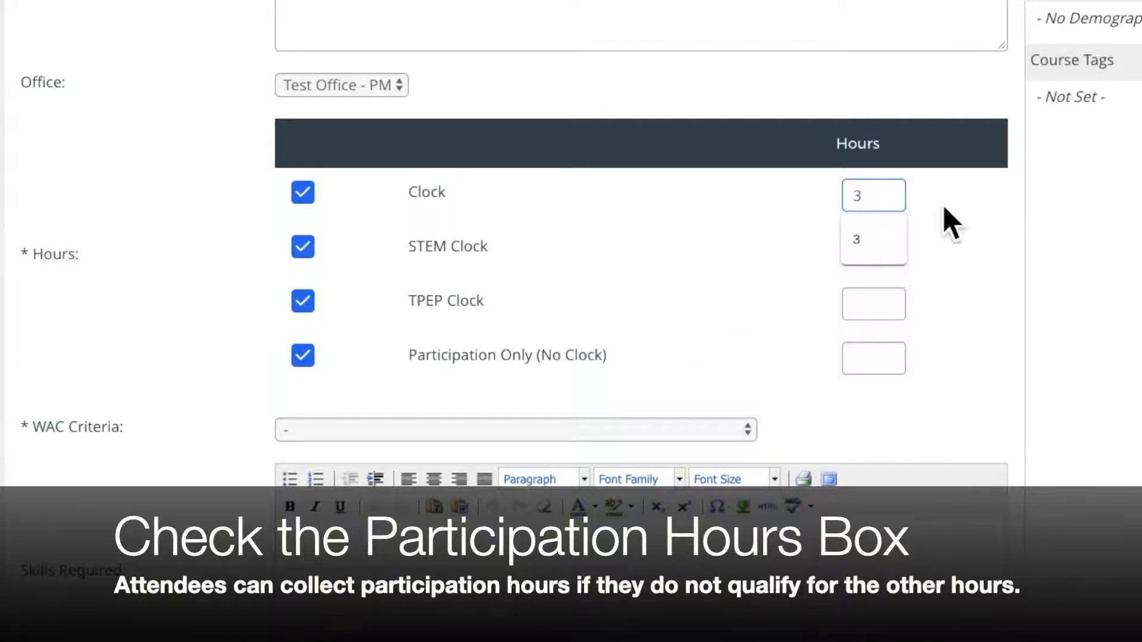
click(889, 259)
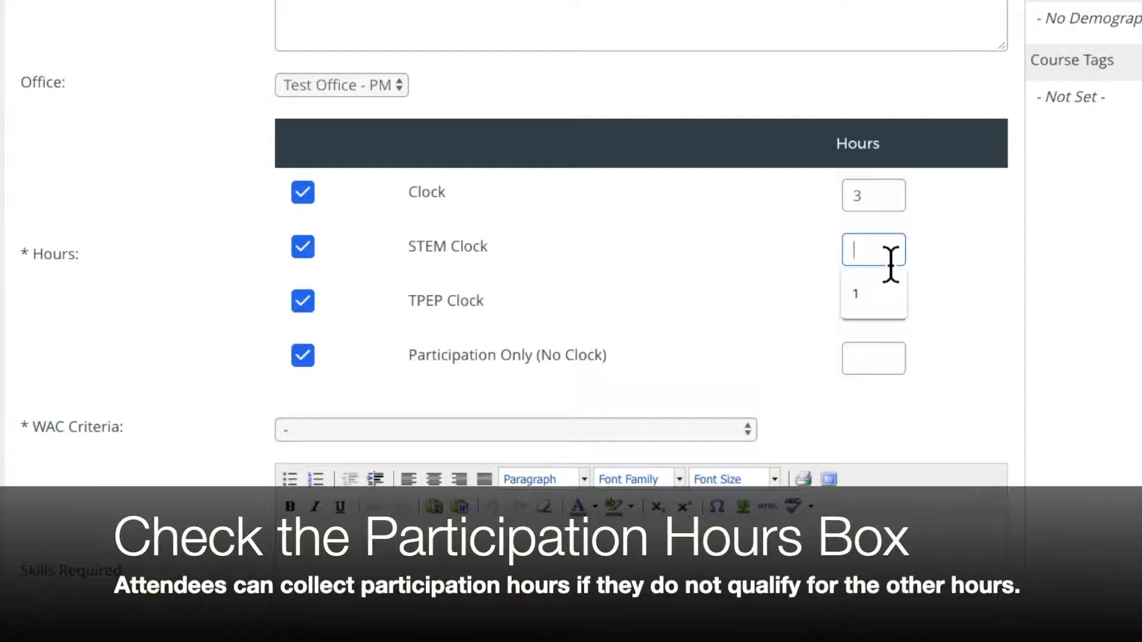
text(2)
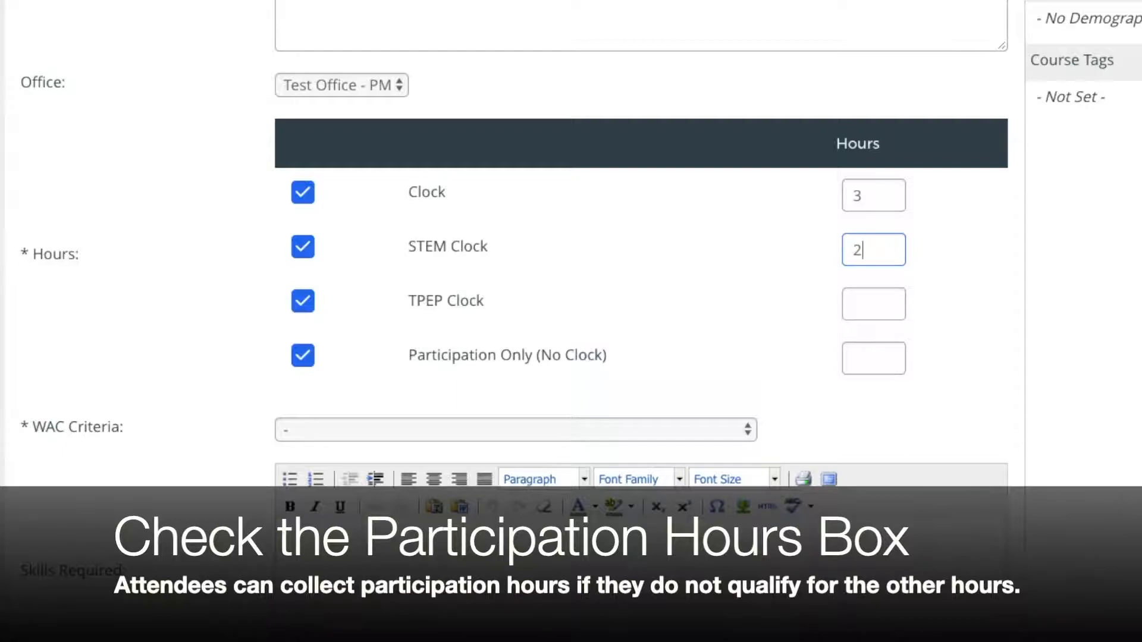
click(890, 303)
text(2)
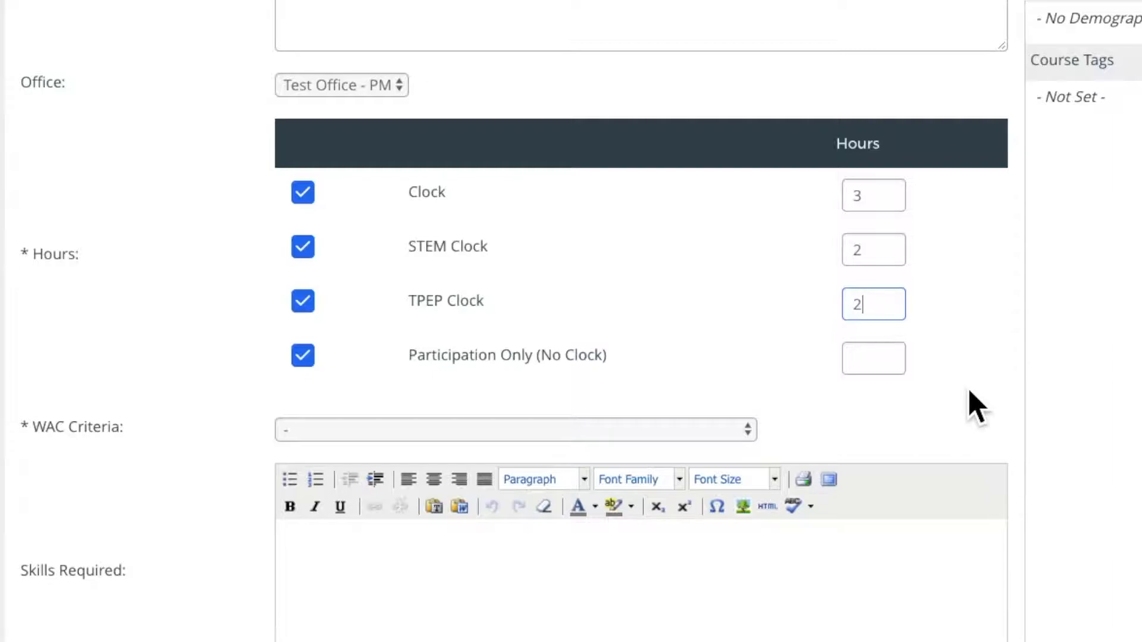
click(899, 371)
text(0)
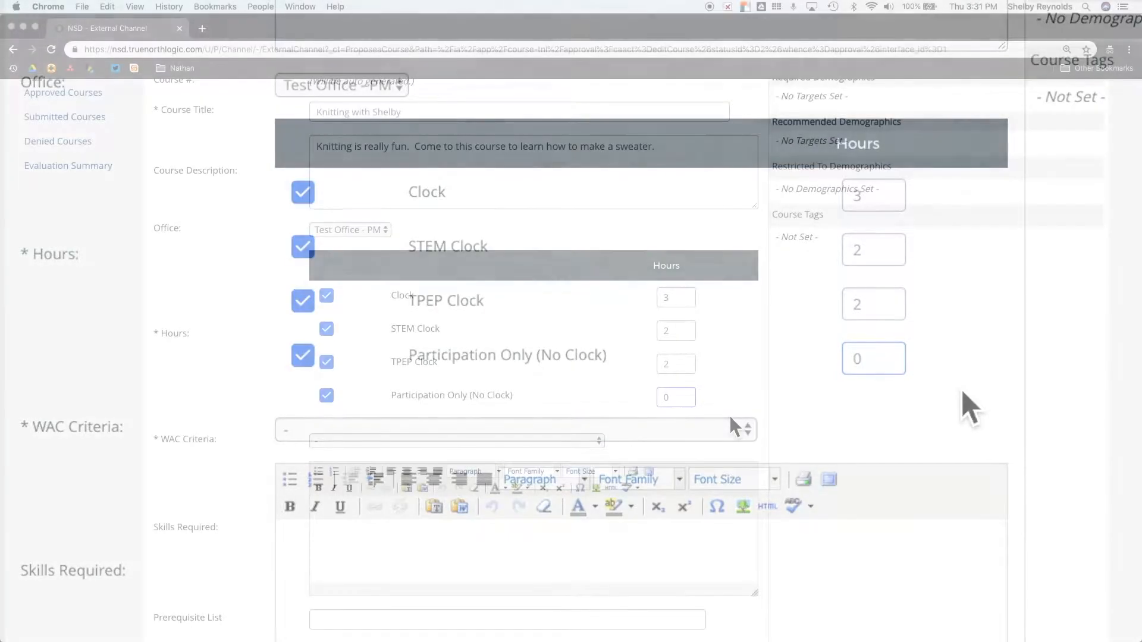
Step: Set the WAC Criteria to "b. Pertains to current or expected assignment"
scroll(731, 418, down, 3)
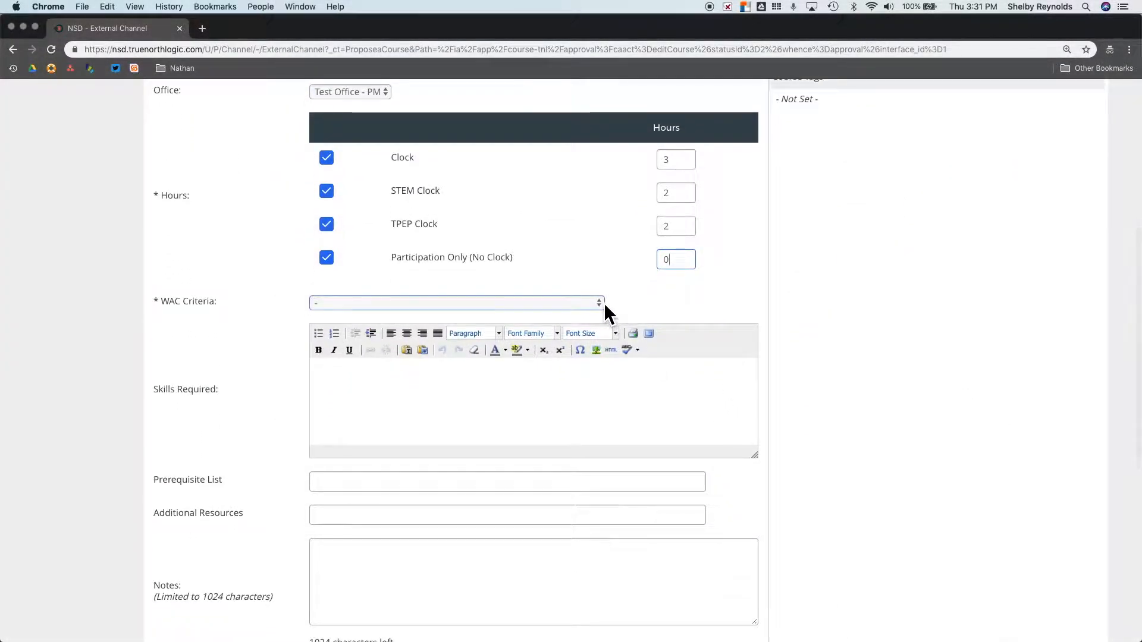
click(599, 303)
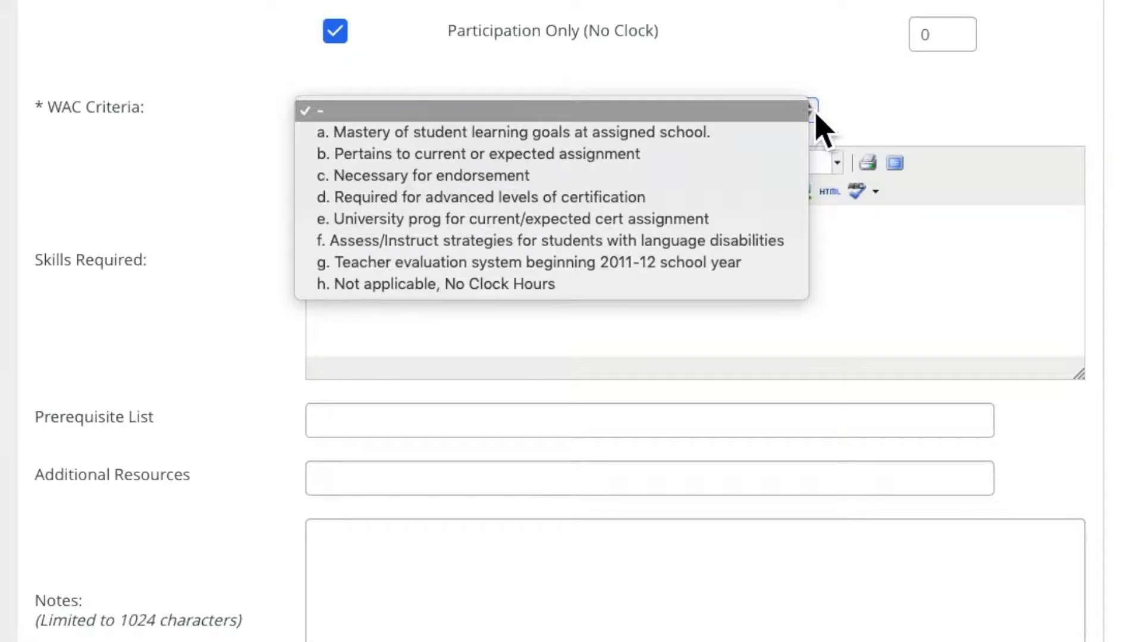
click(740, 159)
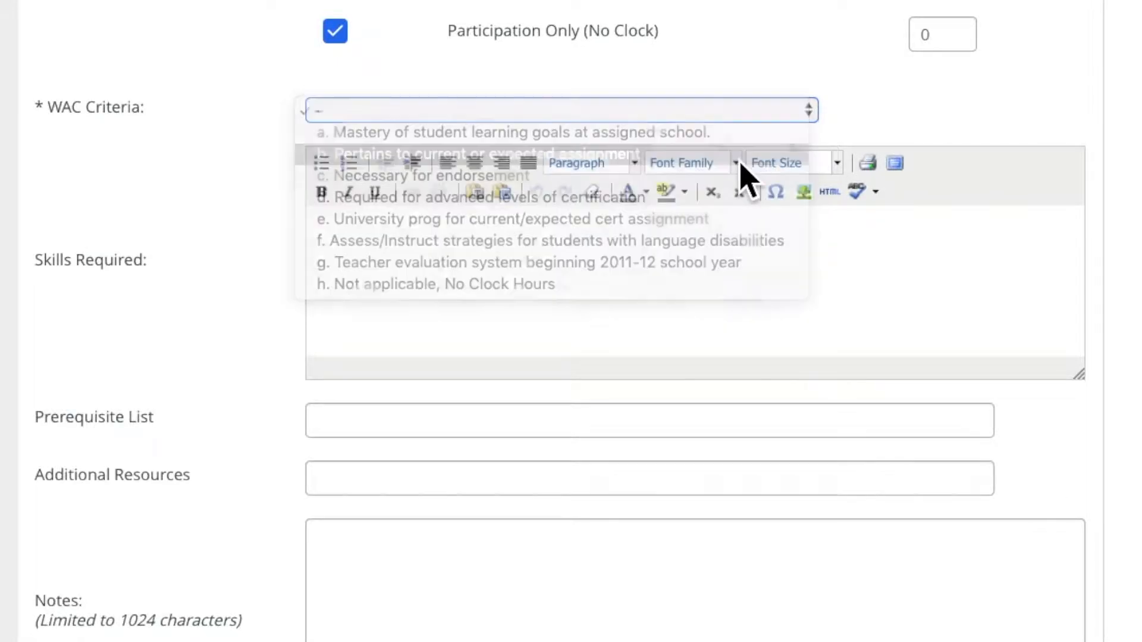
Step: Enter "Yarn balling is a required skill." as the skills required for the course
click(426, 292)
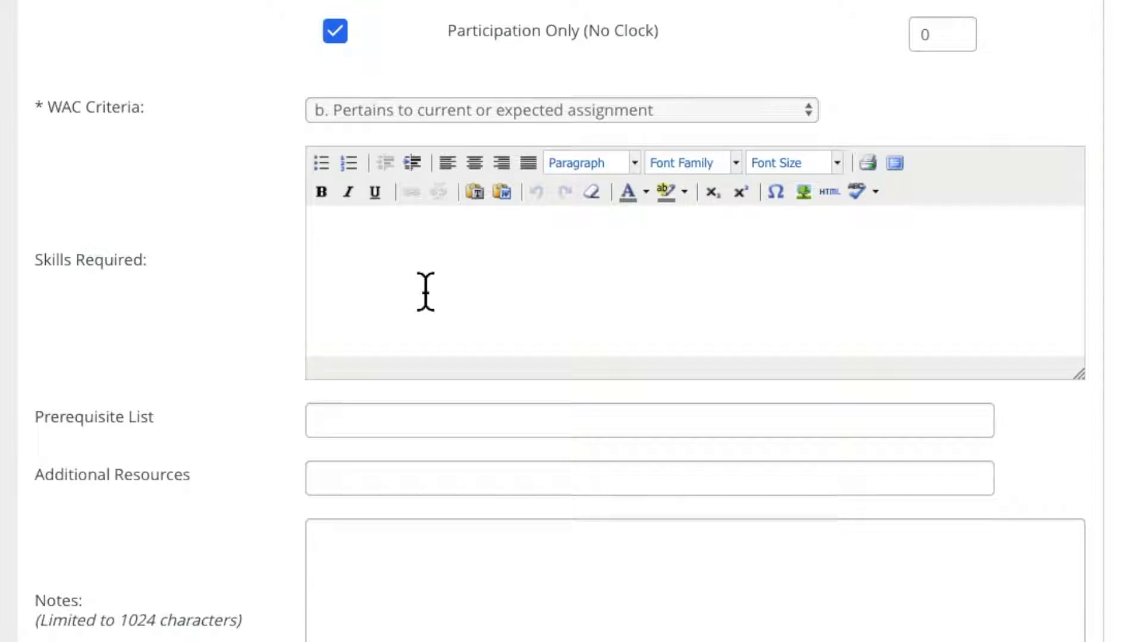
text(Yarn balling.)
key(BackSpace)
text(is a required ski)
key(BackSpace)
key(BackSpace)
text(ired skill.)
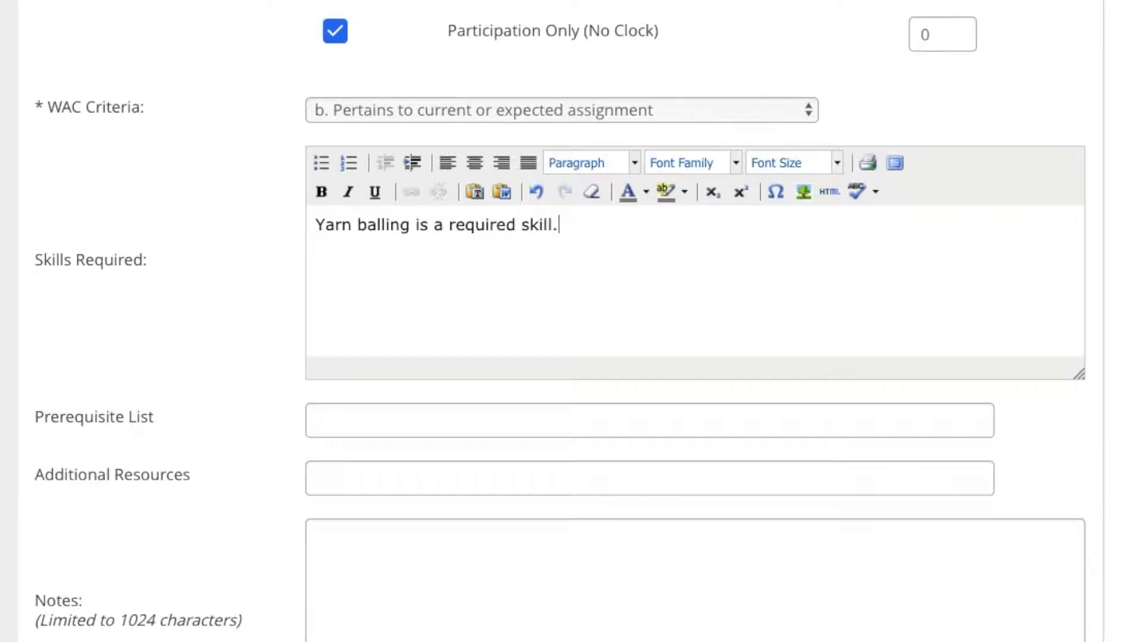
Step: Enter the course note "Bring your own knitting needles." and attach the file 3.png from the iTLC Buttons folder
click(459, 620)
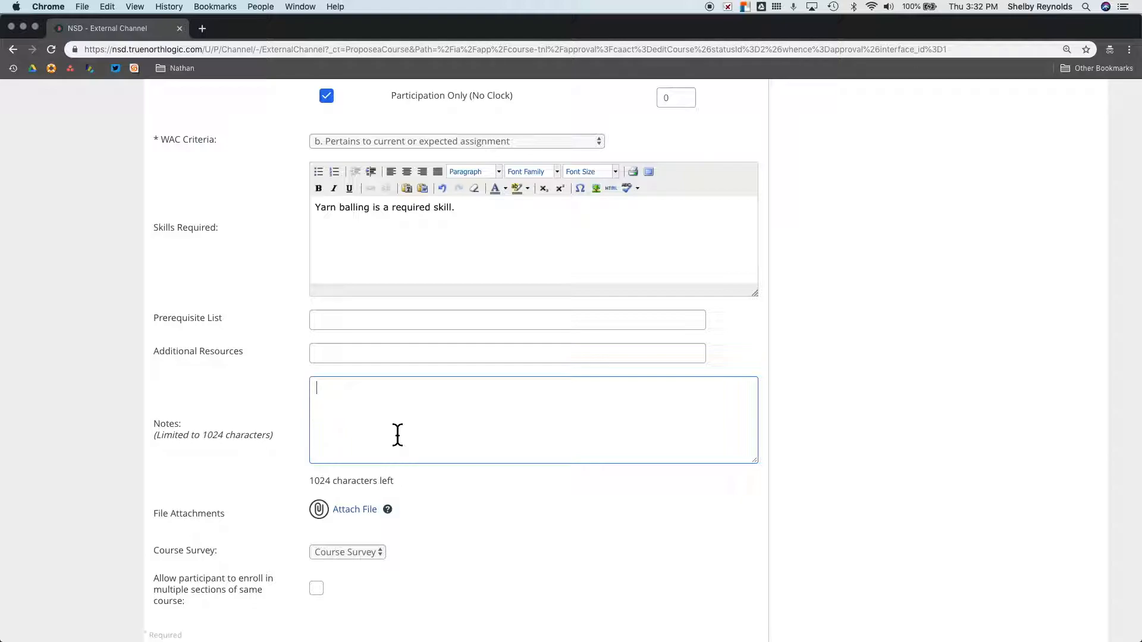
text(Bring your own knitting needles.)
scroll(786, 440, down, 3)
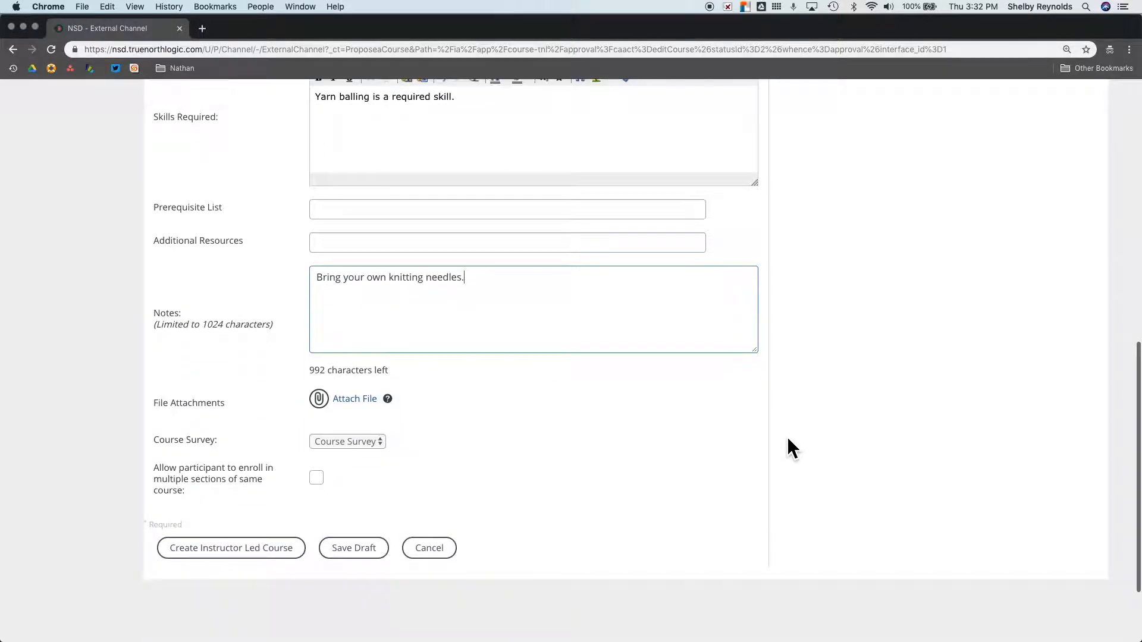
click(365, 401)
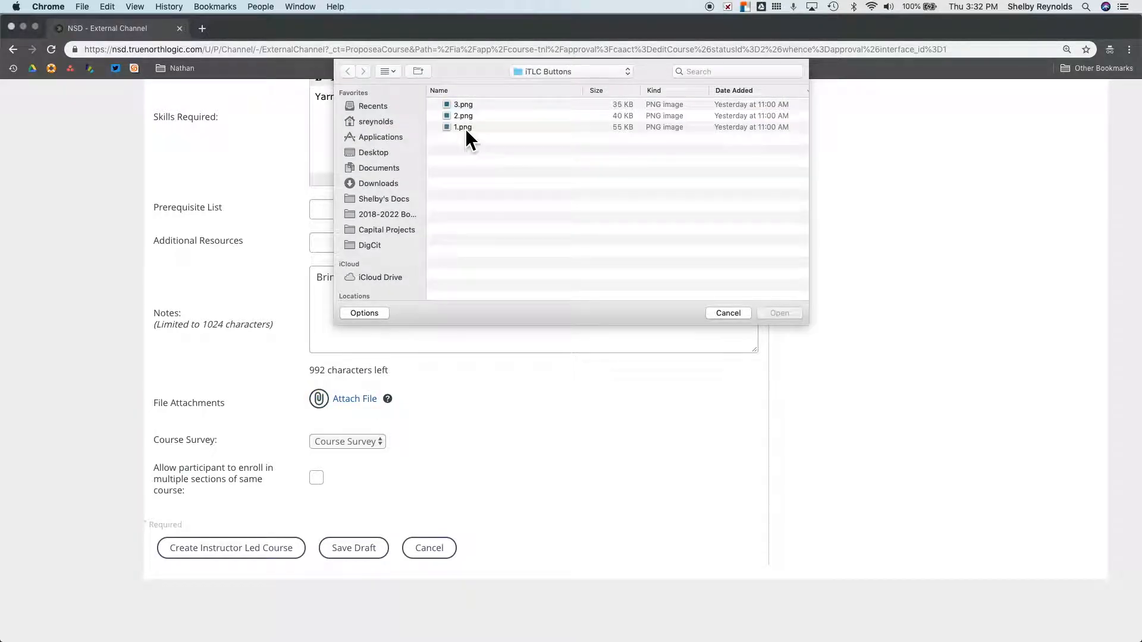
click(462, 107)
click(787, 313)
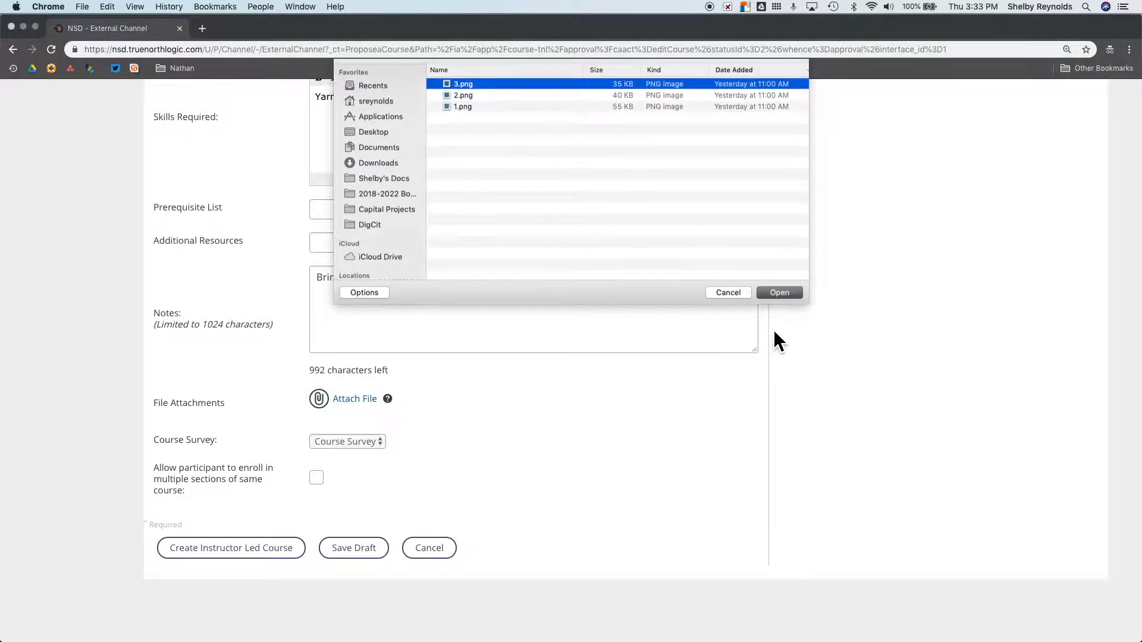
scroll(620, 473, down, 2)
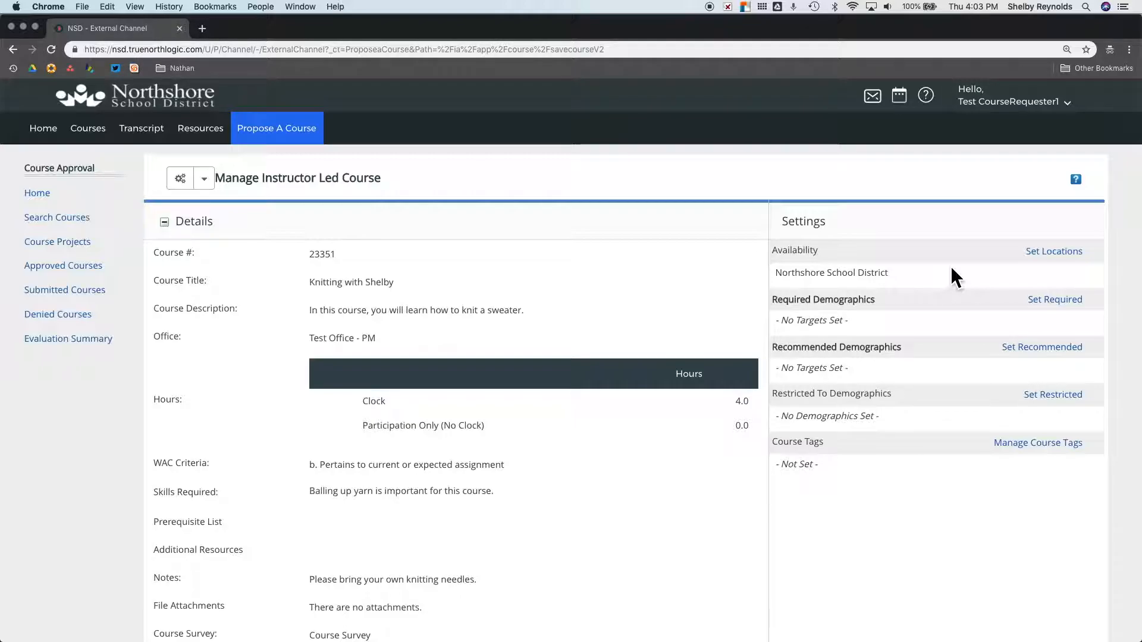
Step: Add the school Maywood Hills Elementary, in the Elementary district, to the course's availability locations
click(1062, 257)
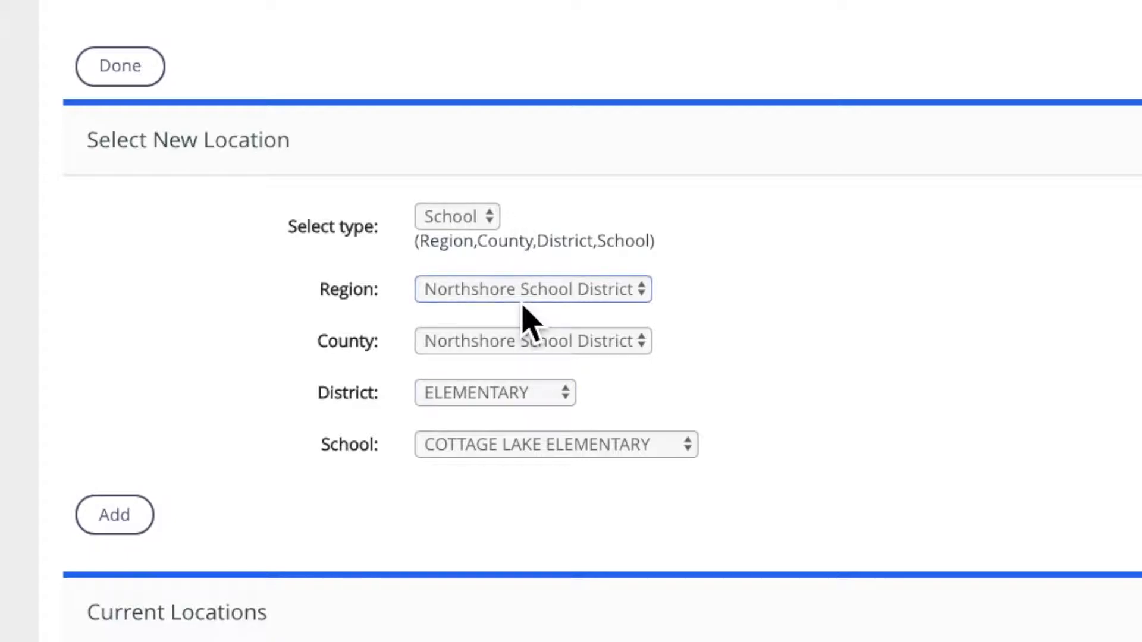
click(524, 349)
click(657, 352)
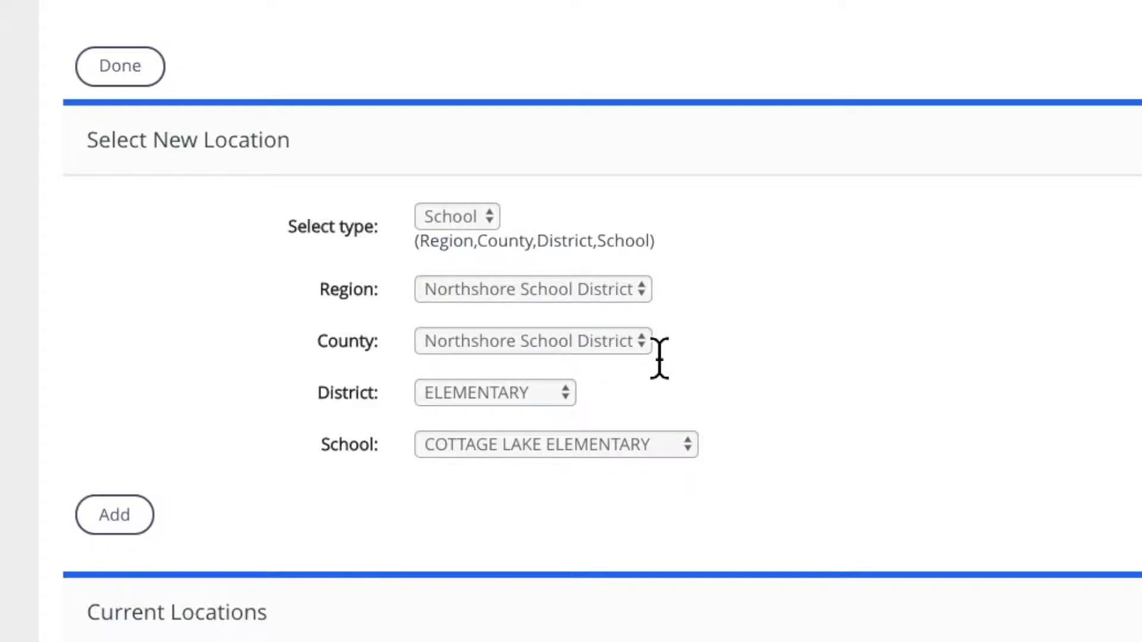
click(572, 392)
click(647, 385)
click(554, 394)
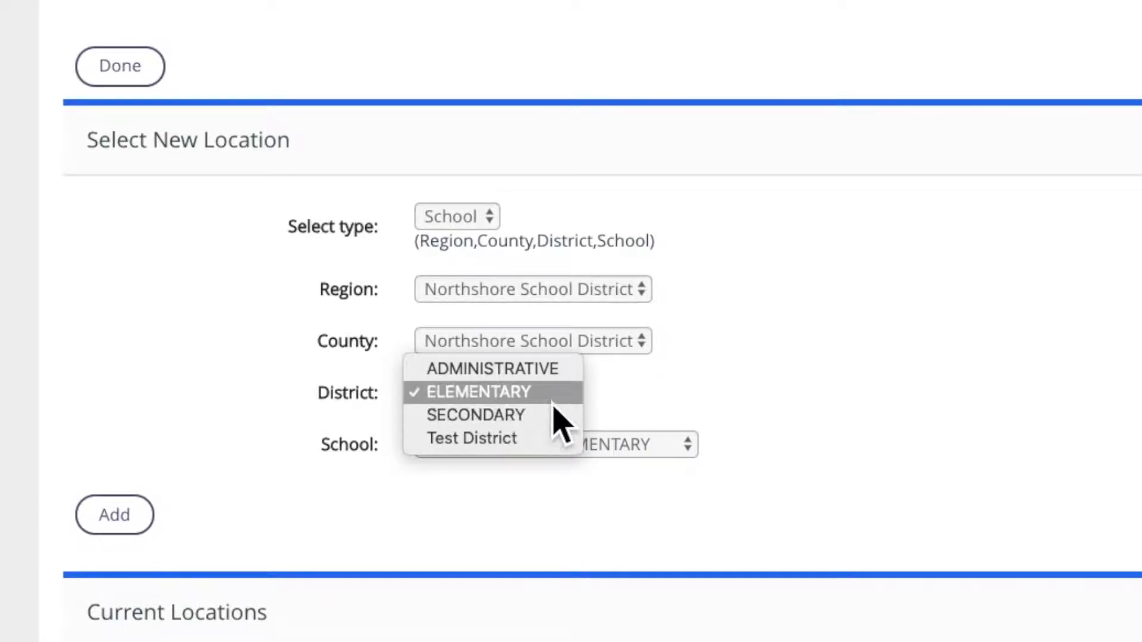
click(681, 413)
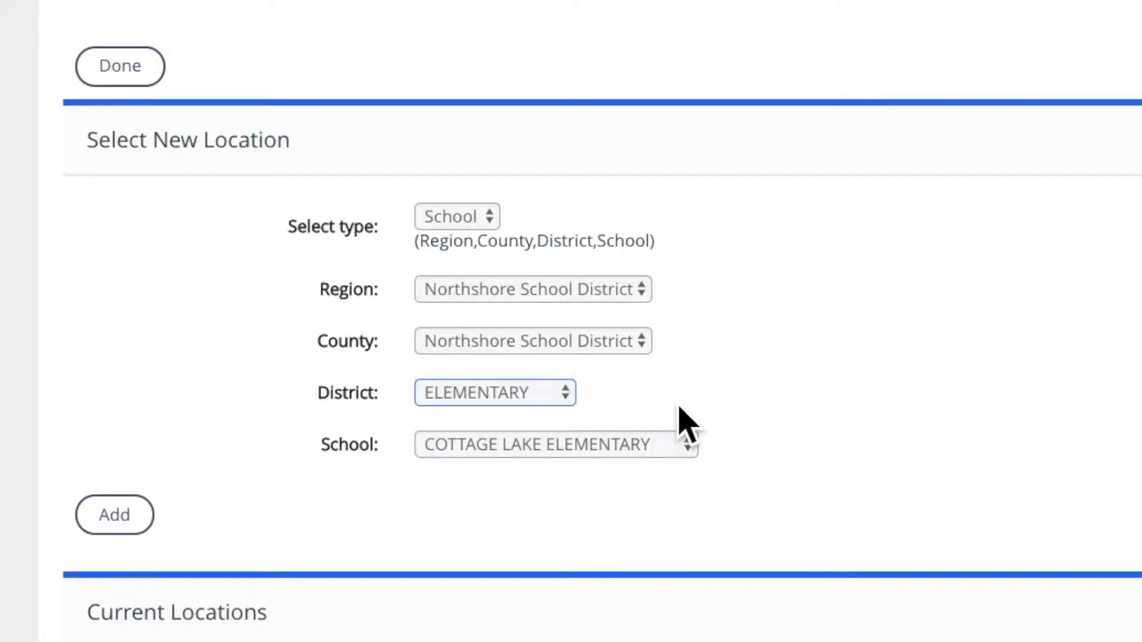
click(696, 446)
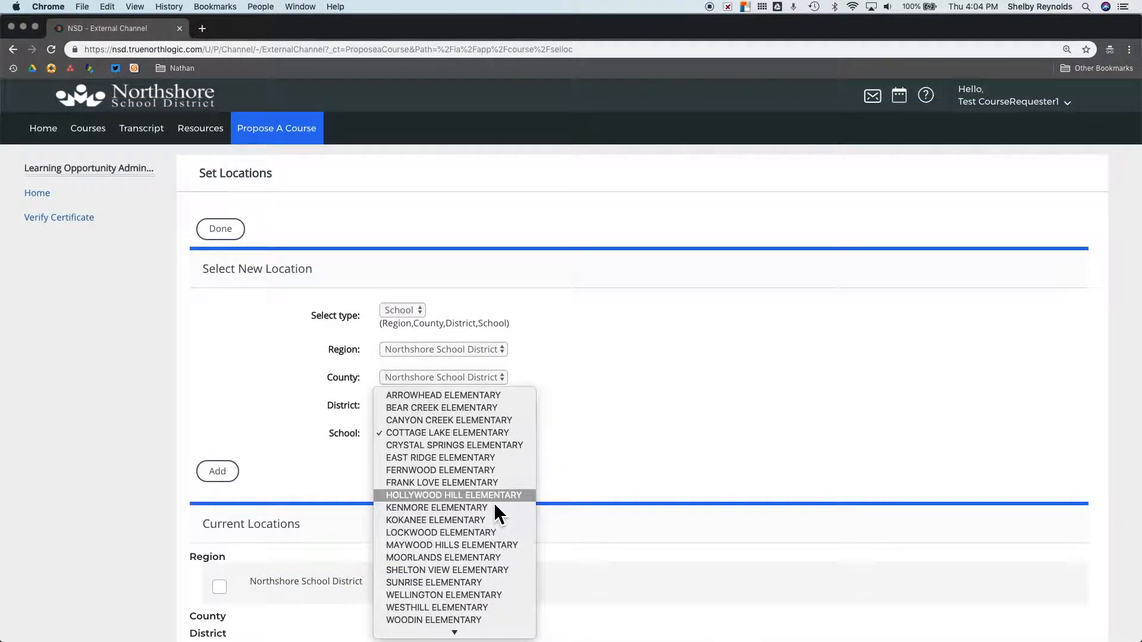
click(482, 545)
scroll(619, 472, down, 1)
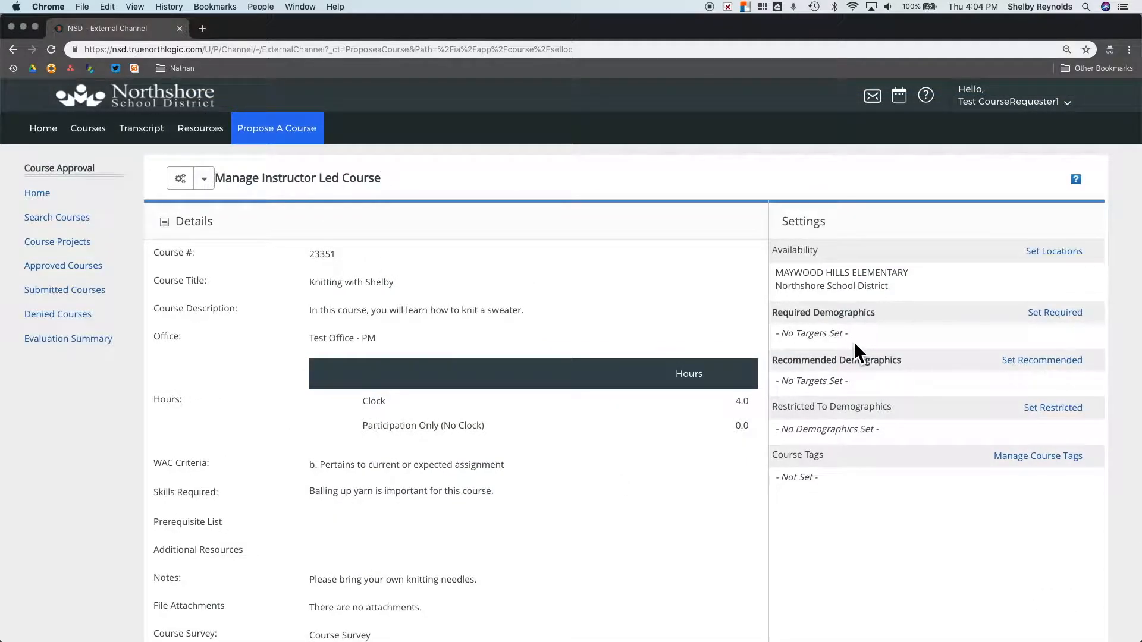
Step: Review the course's required demographics roles, return to the course, and open its recommended demographics
click(1062, 313)
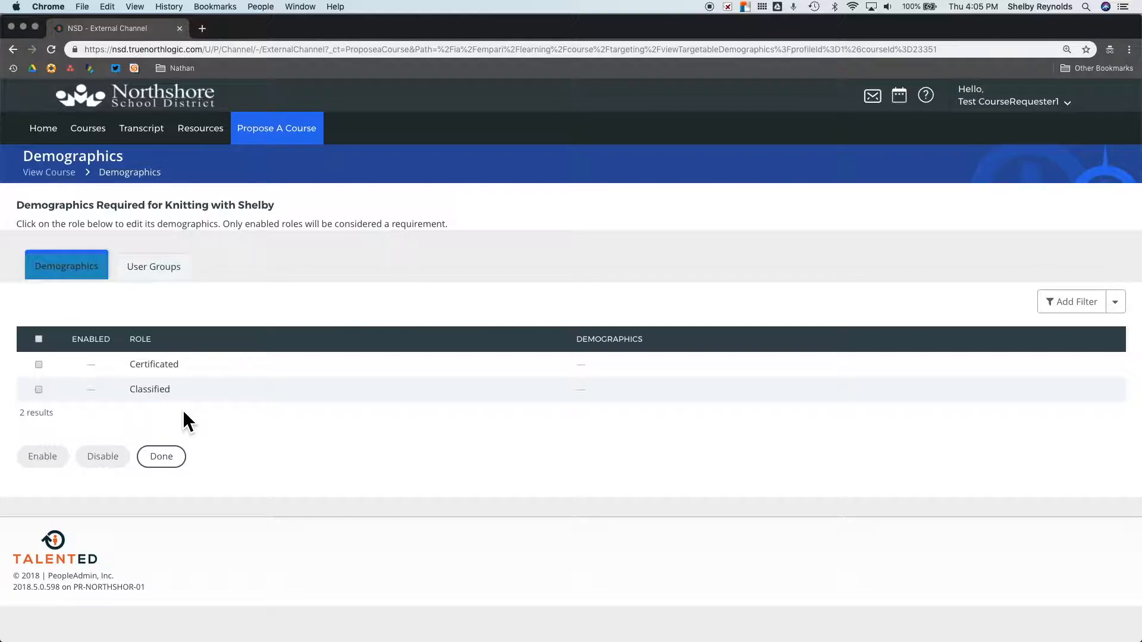
click(168, 464)
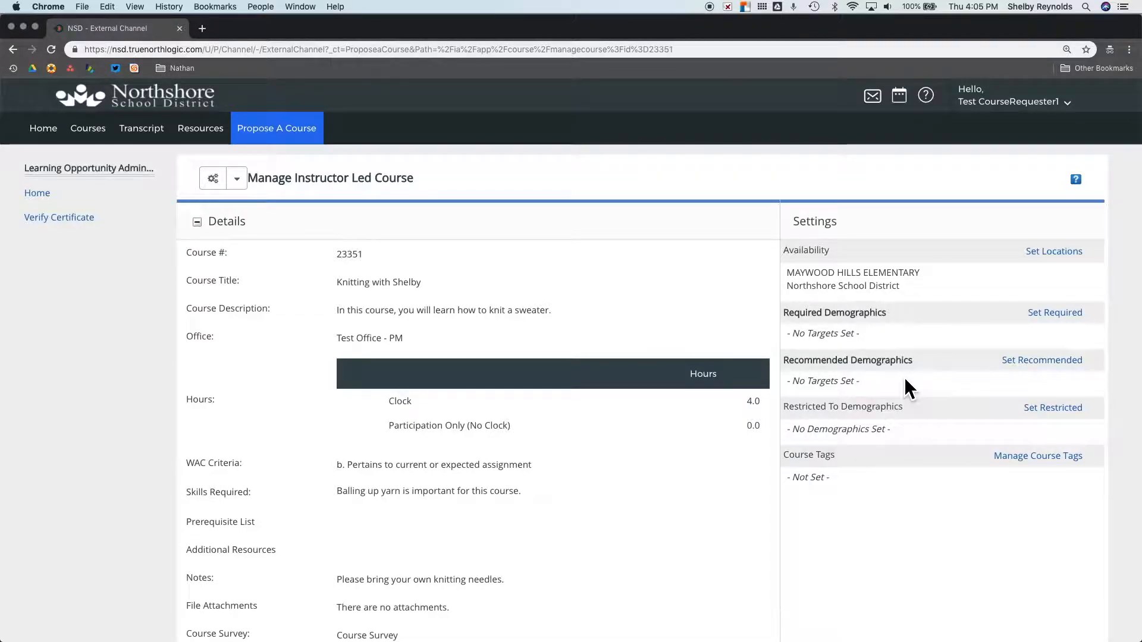
click(1069, 366)
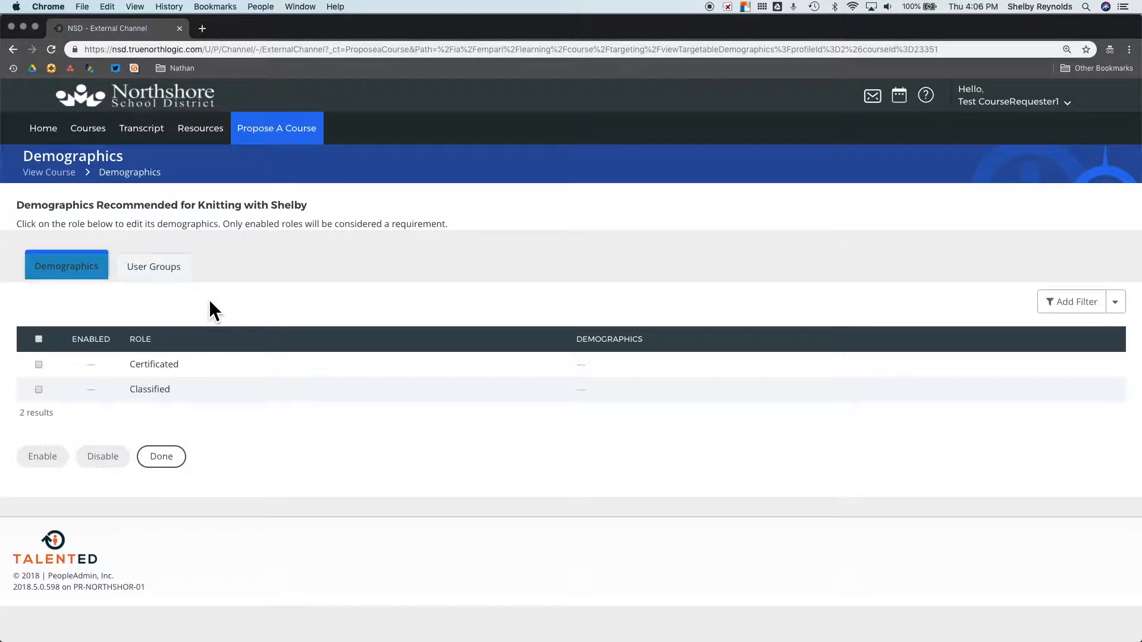
Step: Leave the recommended demographics, review the roles under the course's restricted demographics, and return to the course
click(178, 461)
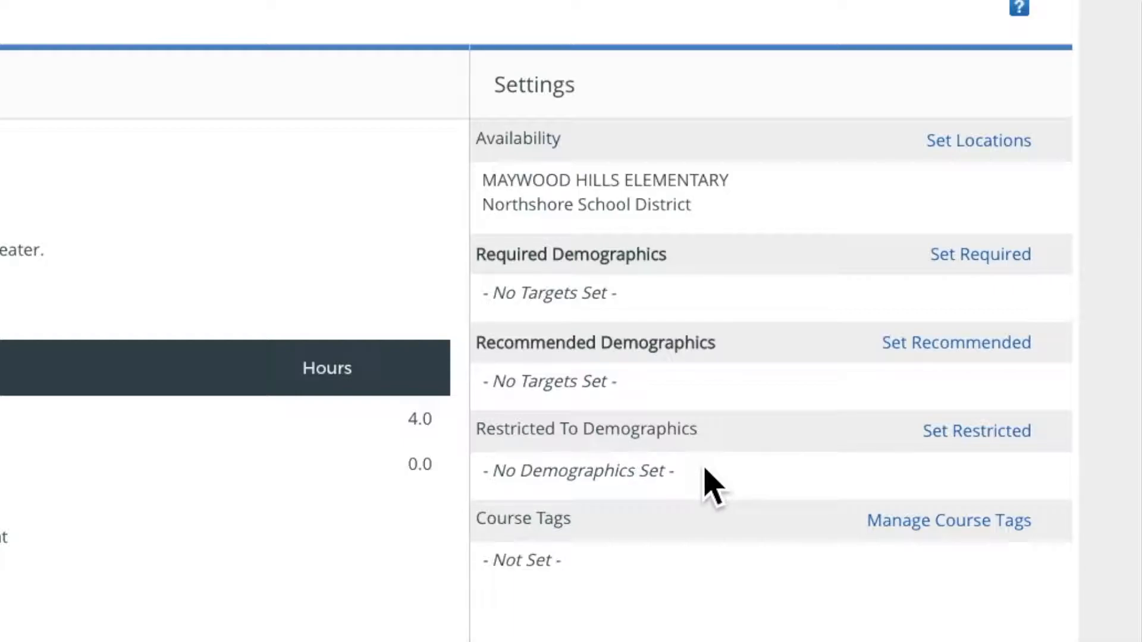
click(980, 448)
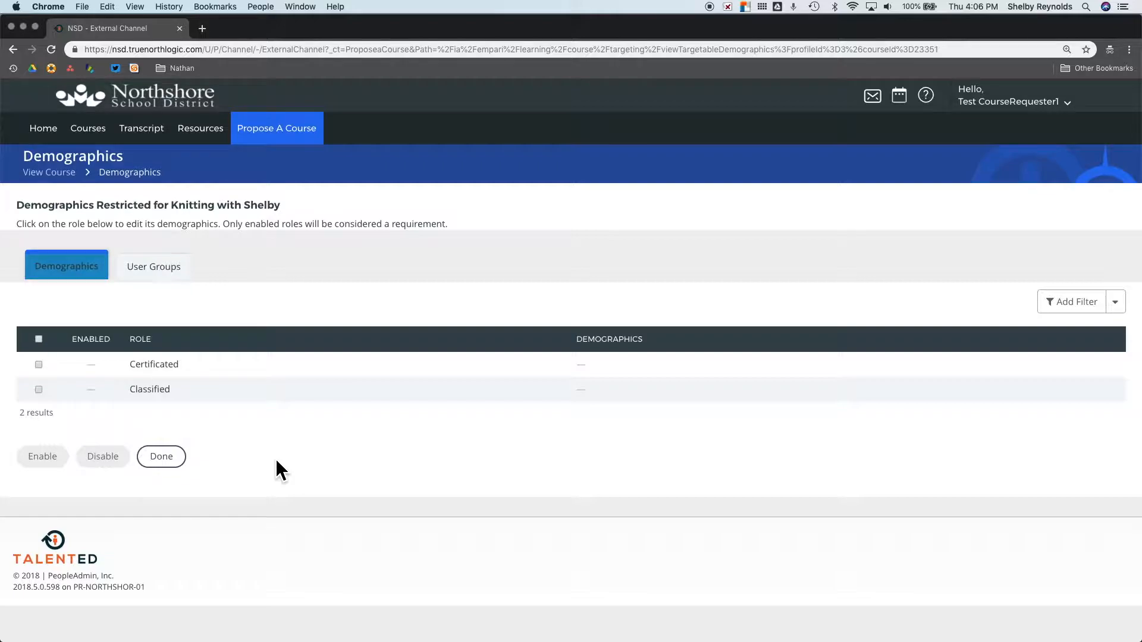
click(165, 463)
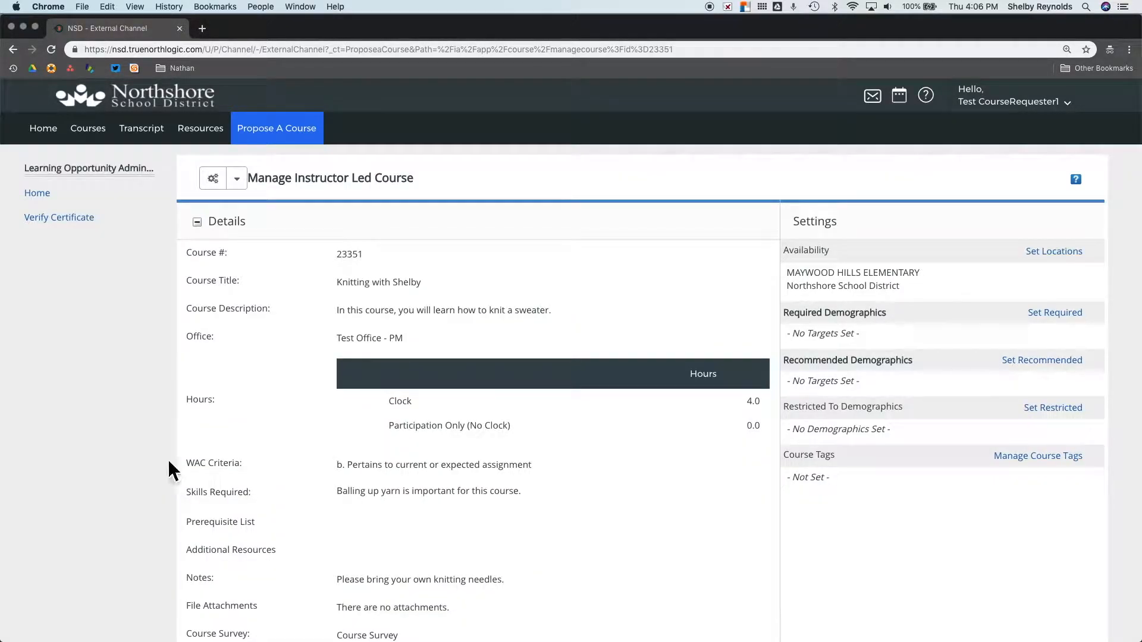
Step: Tag the course with the Fine Arts subject and save the course tags
scroll(1005, 510, down, 2)
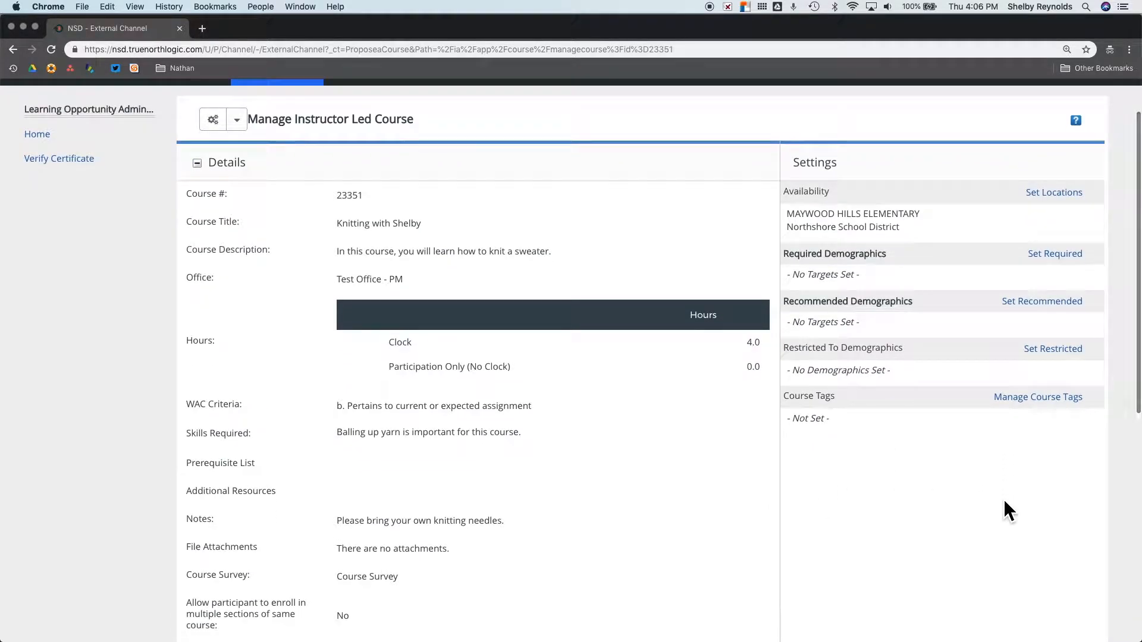
click(1033, 403)
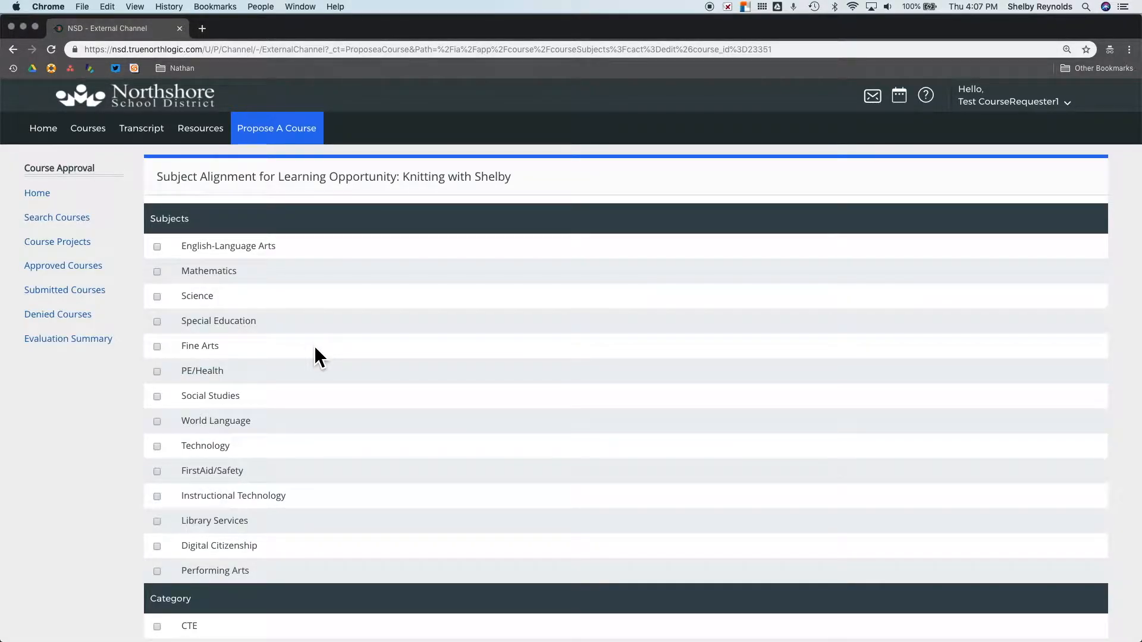
scroll(315, 350, down, 10)
scroll(316, 351, down, 5)
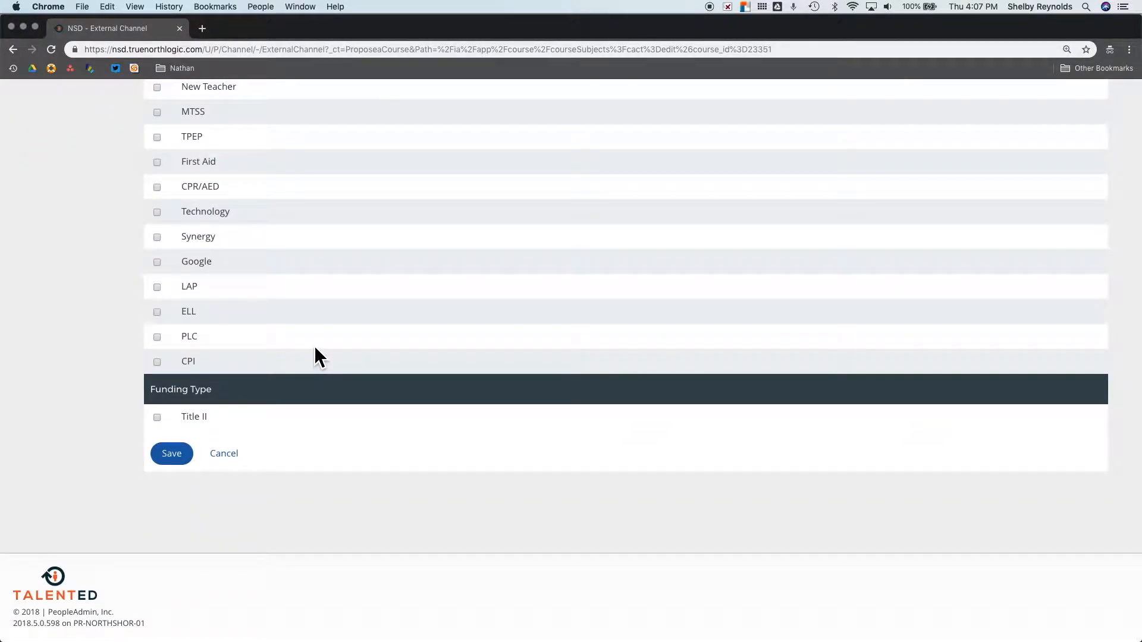
scroll(315, 351, up, 15)
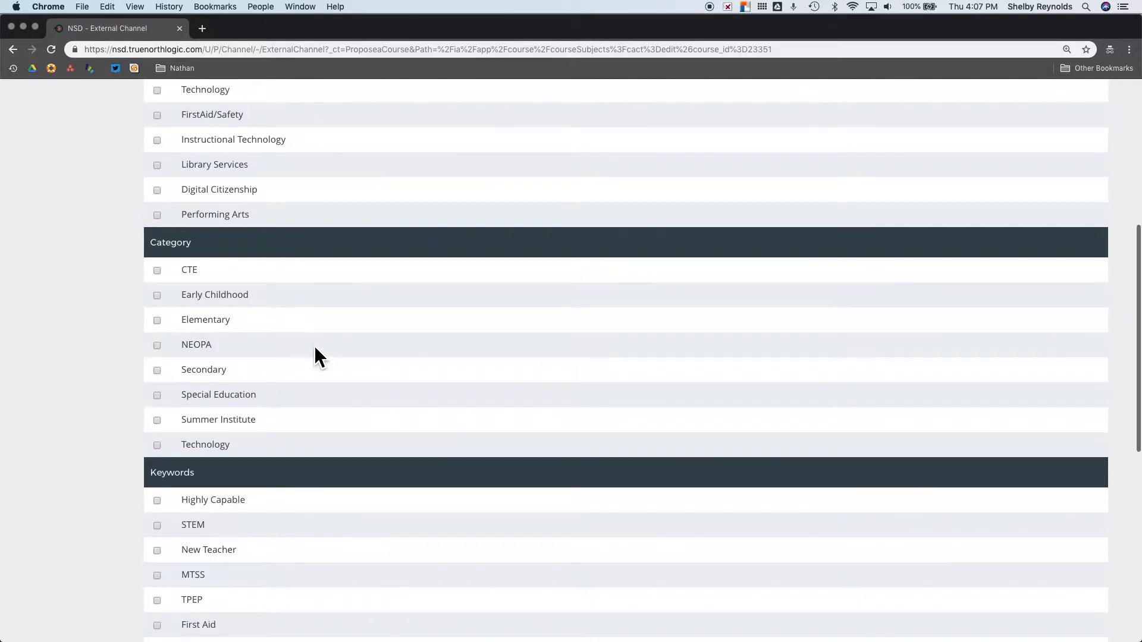
scroll(314, 348, up, 2)
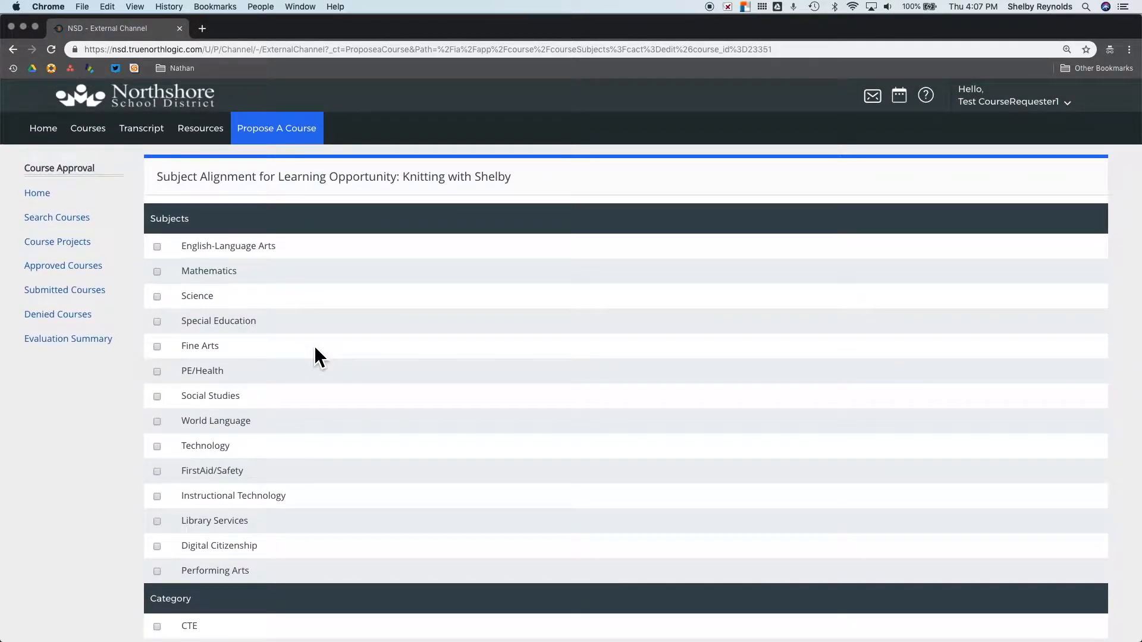
scroll(314, 344, down, 2)
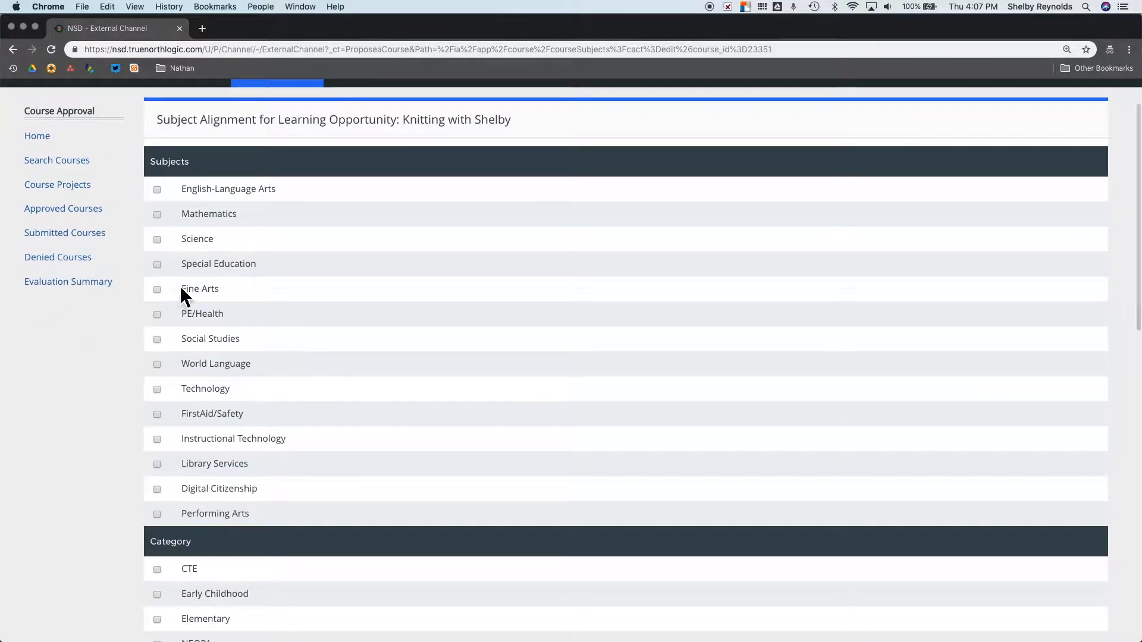
click(158, 290)
scroll(374, 416, down, 12)
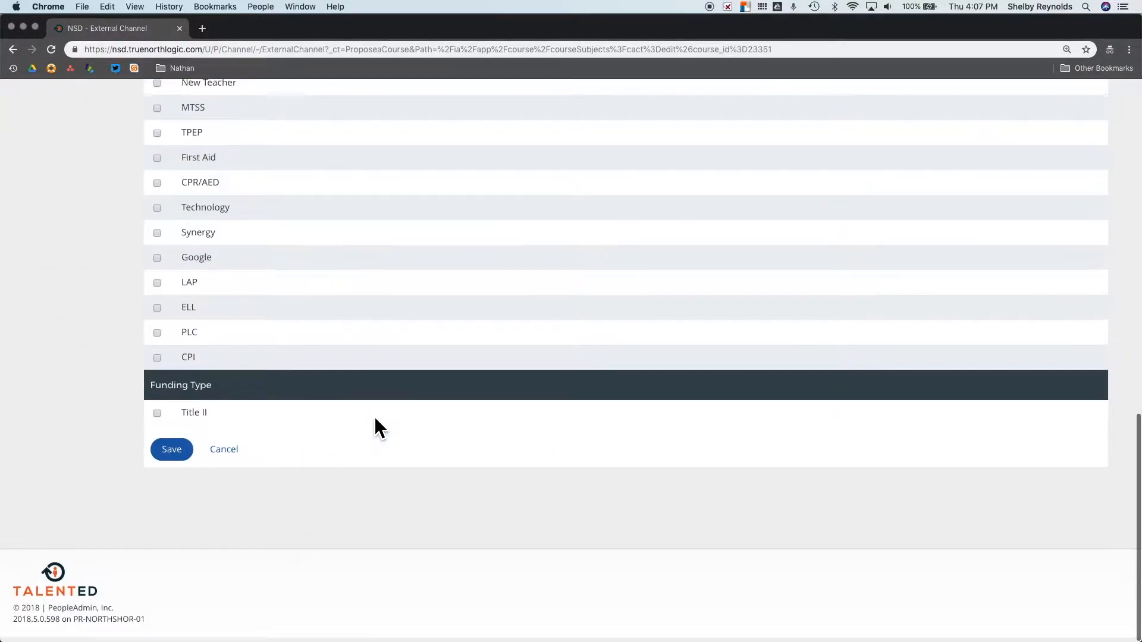
click(176, 458)
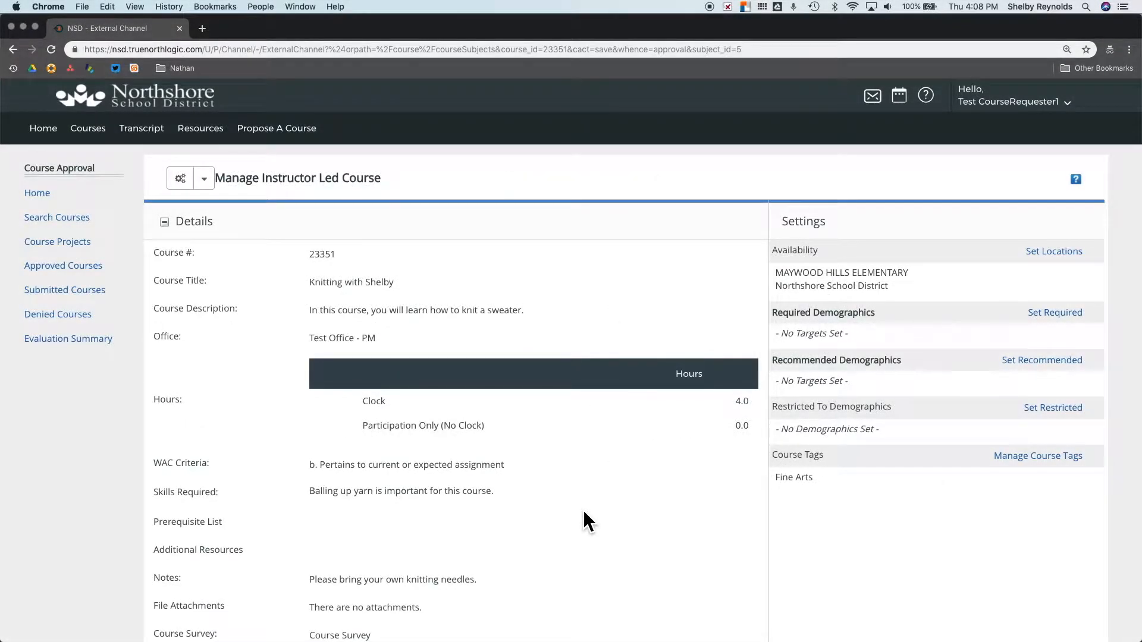
Step: Start a new section titled with the course name followed by "- January 15" and set its location to Admin Center-Tech Lab
scroll(540, 251, up, 1)
scroll(543, 262, down, 7)
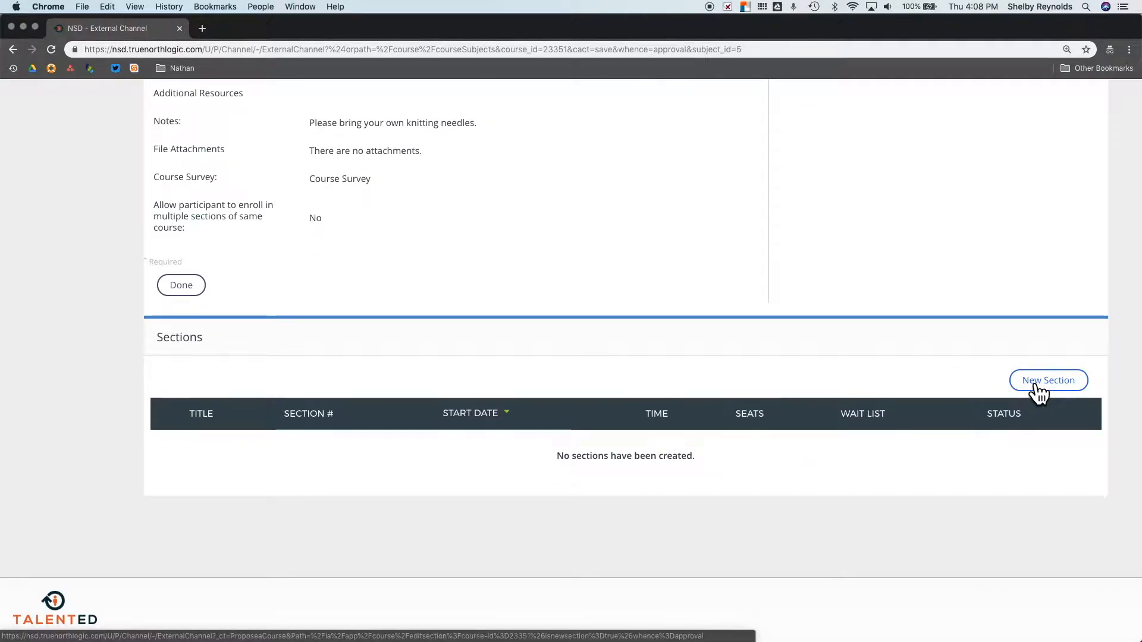
click(1038, 393)
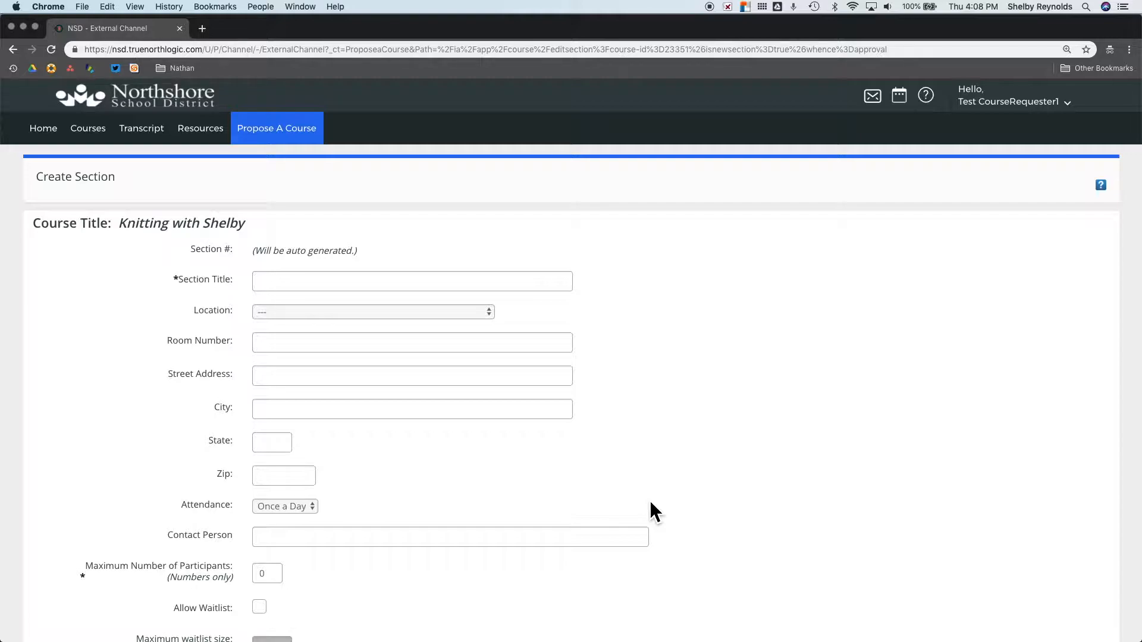
click(389, 287)
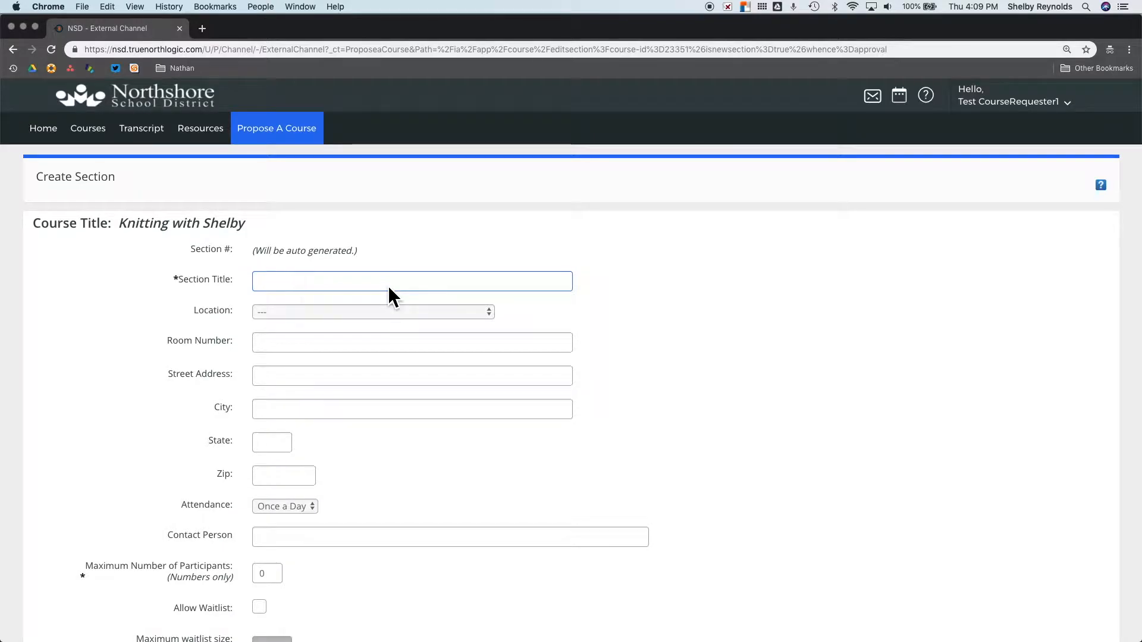
text(Knitting with Shelby - January 15)
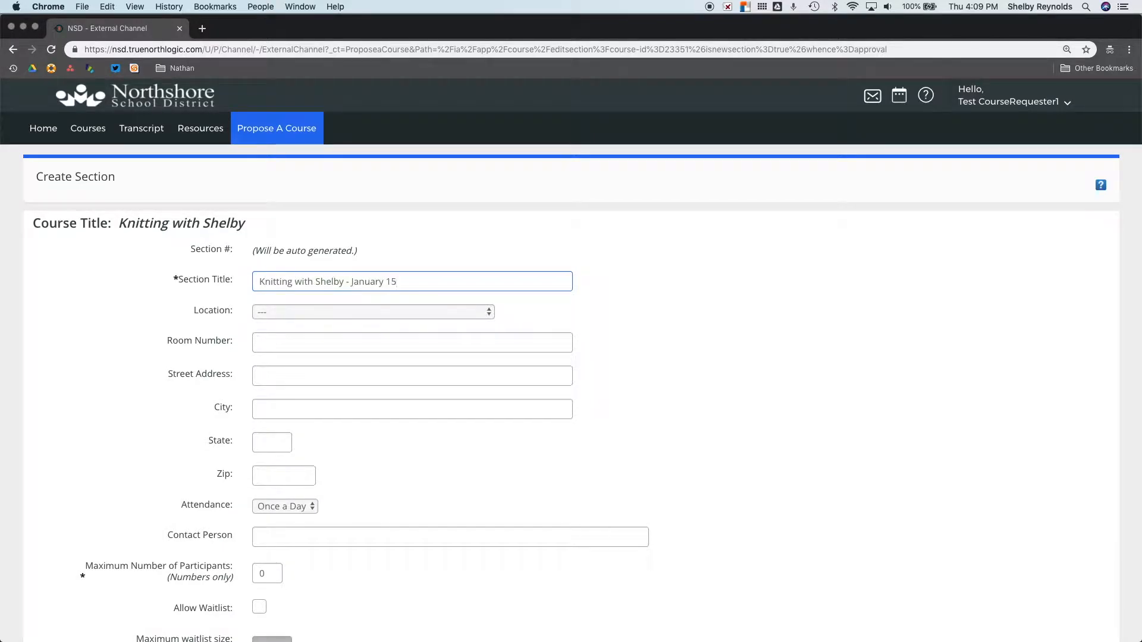
click(483, 315)
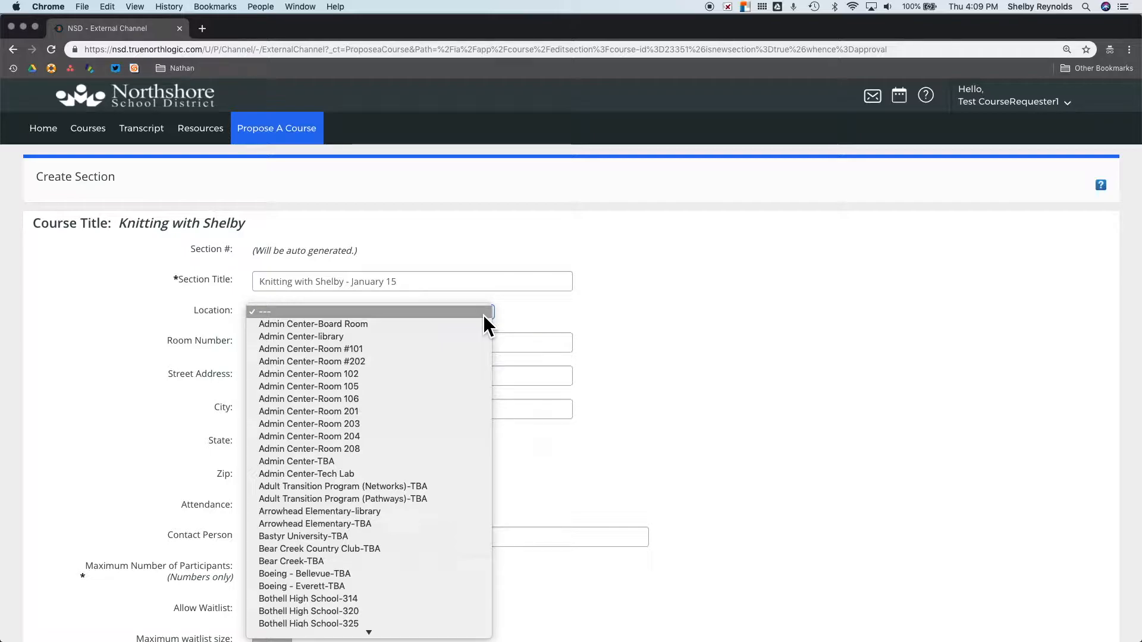
scroll(482, 315, down, 5)
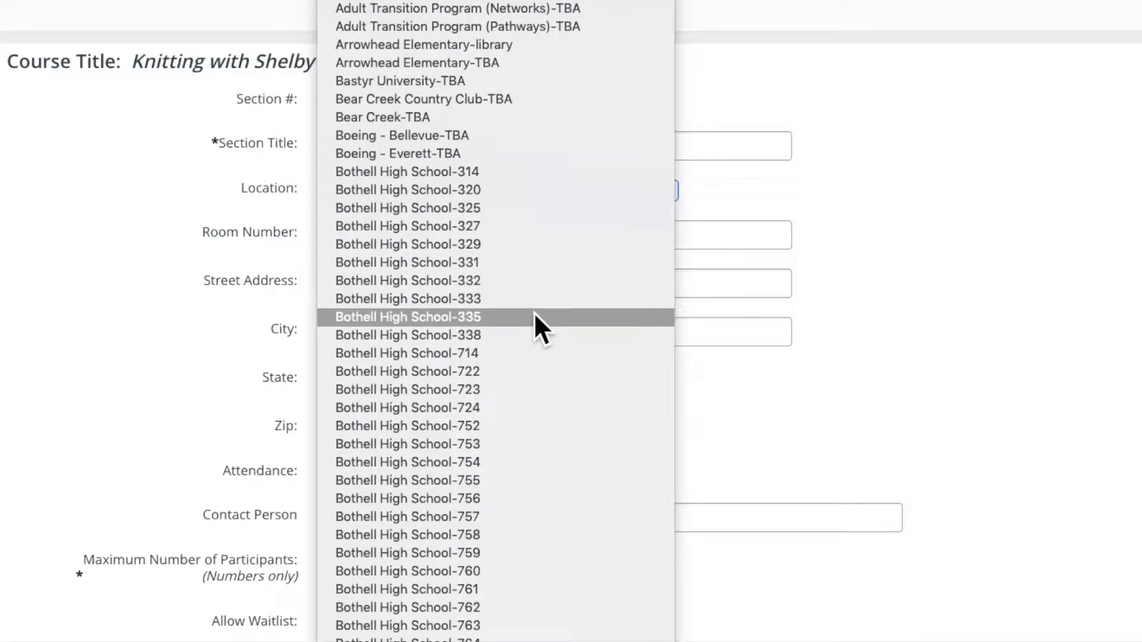
click(477, 0)
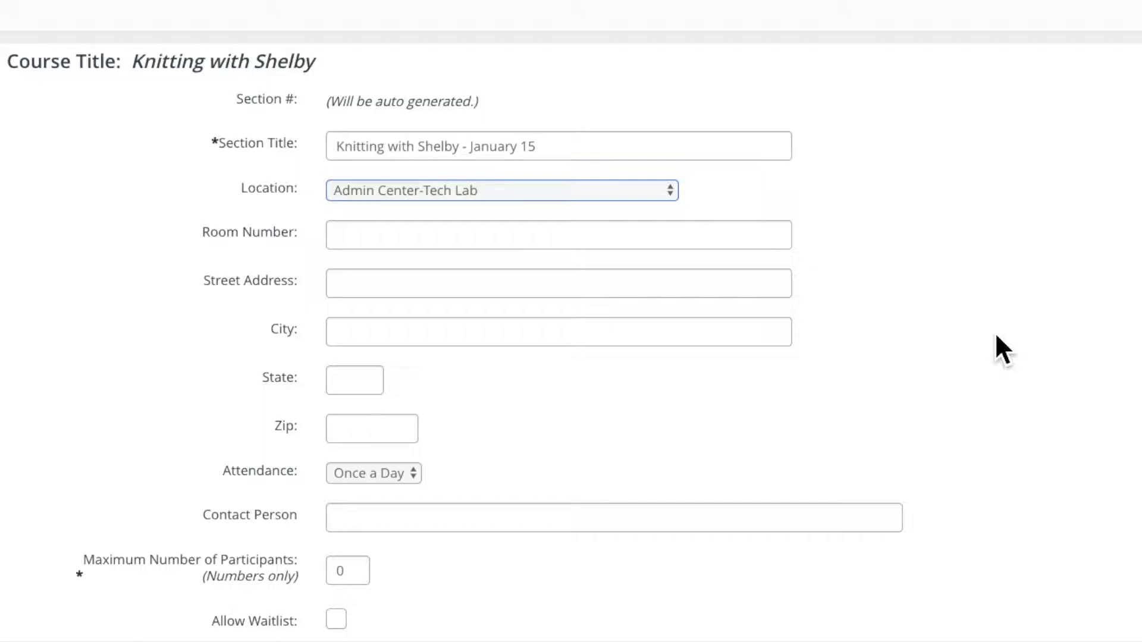
Step: Set the section's maximum number of participants to 25 and allow a waitlist
click(363, 579)
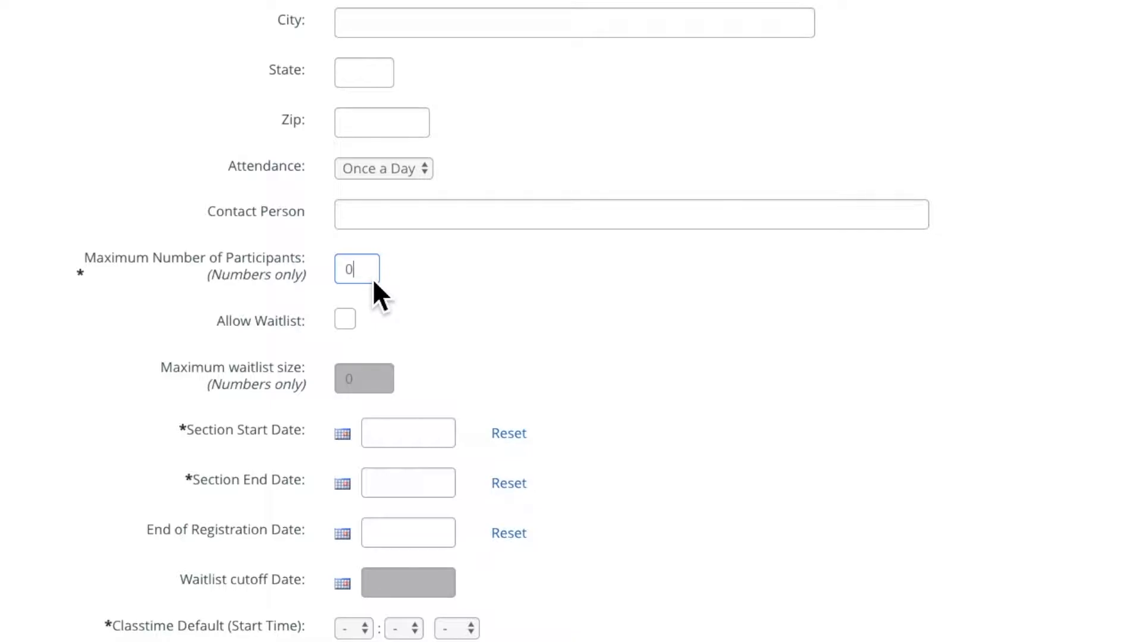
key(BackSpace)
text(25)
scroll(666, 364, down, 4)
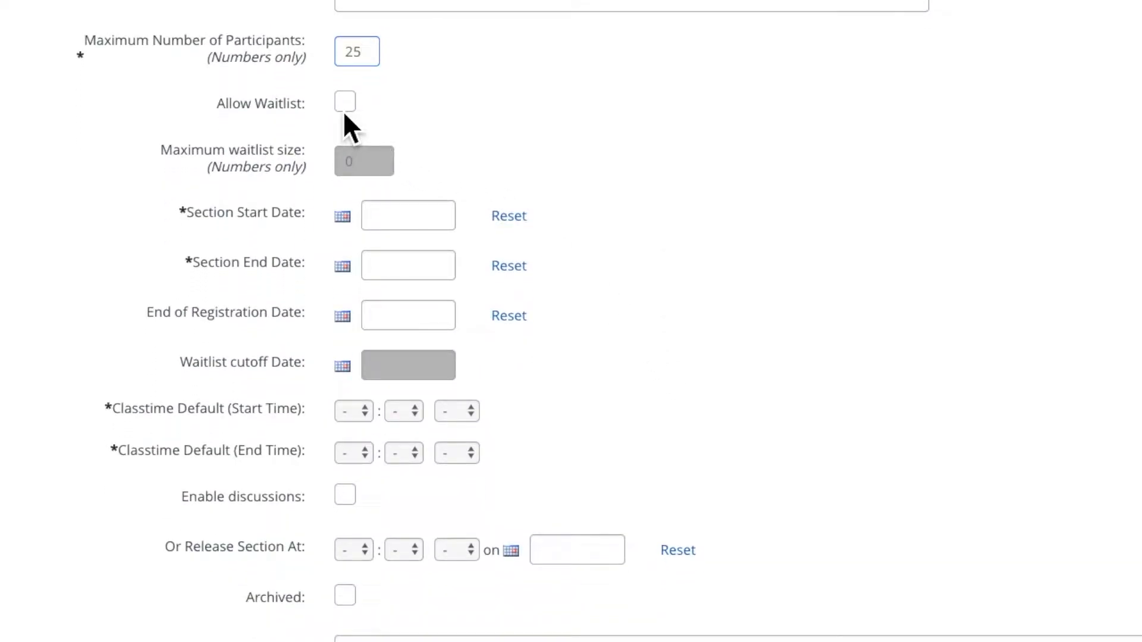
click(344, 110)
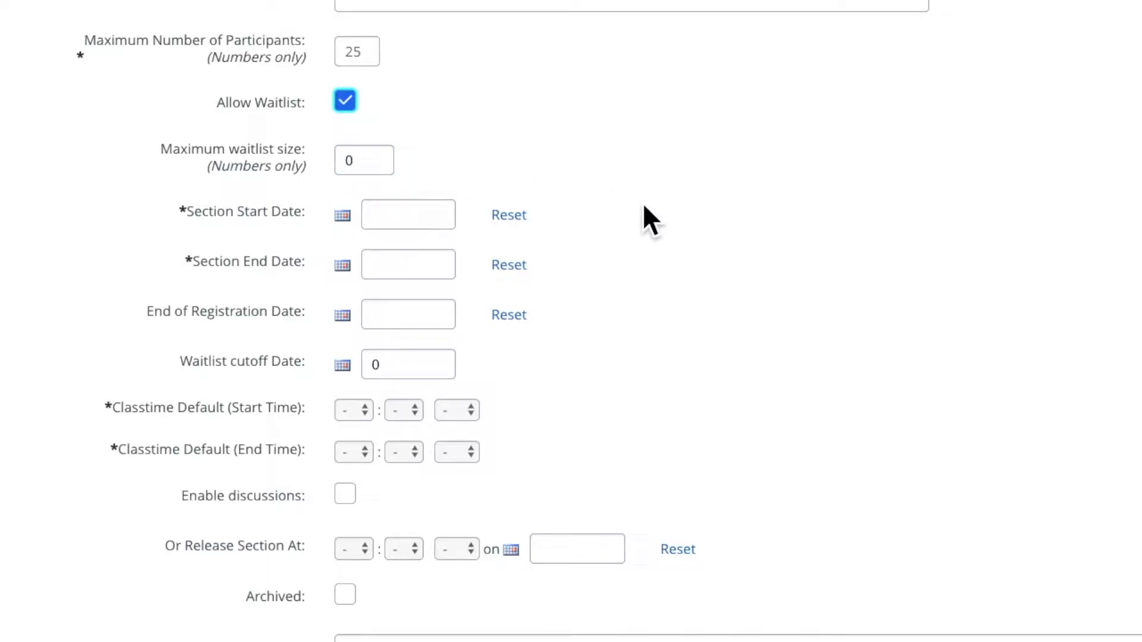
Step: Set the section start date to 01/15/2019 and the section end date to 01/25/2019
scroll(644, 205, down, 3)
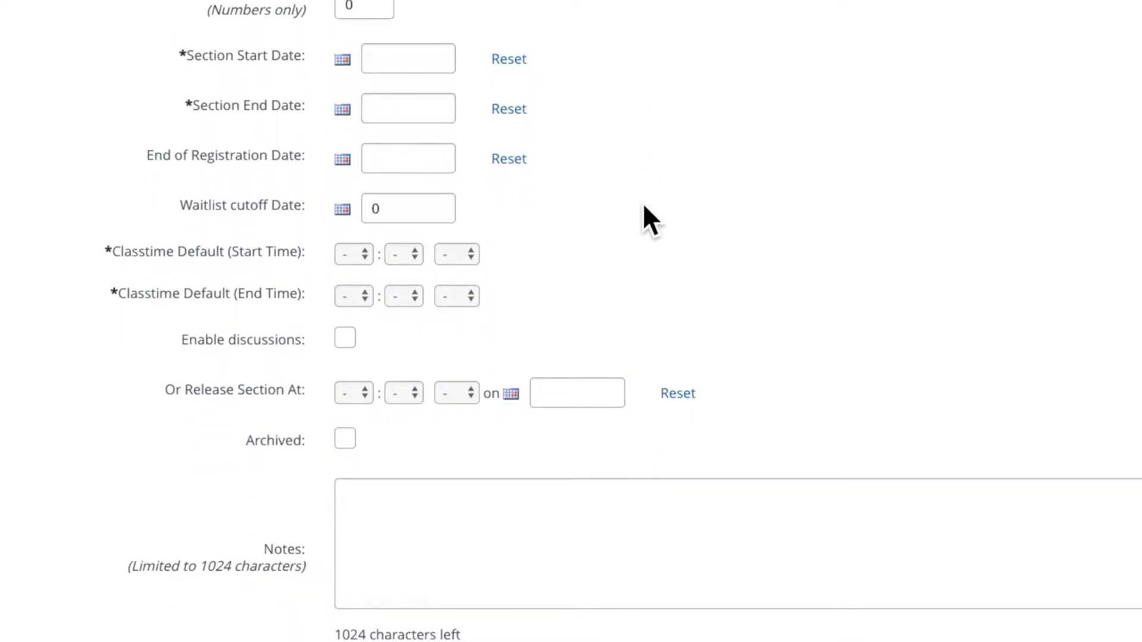
click(295, 115)
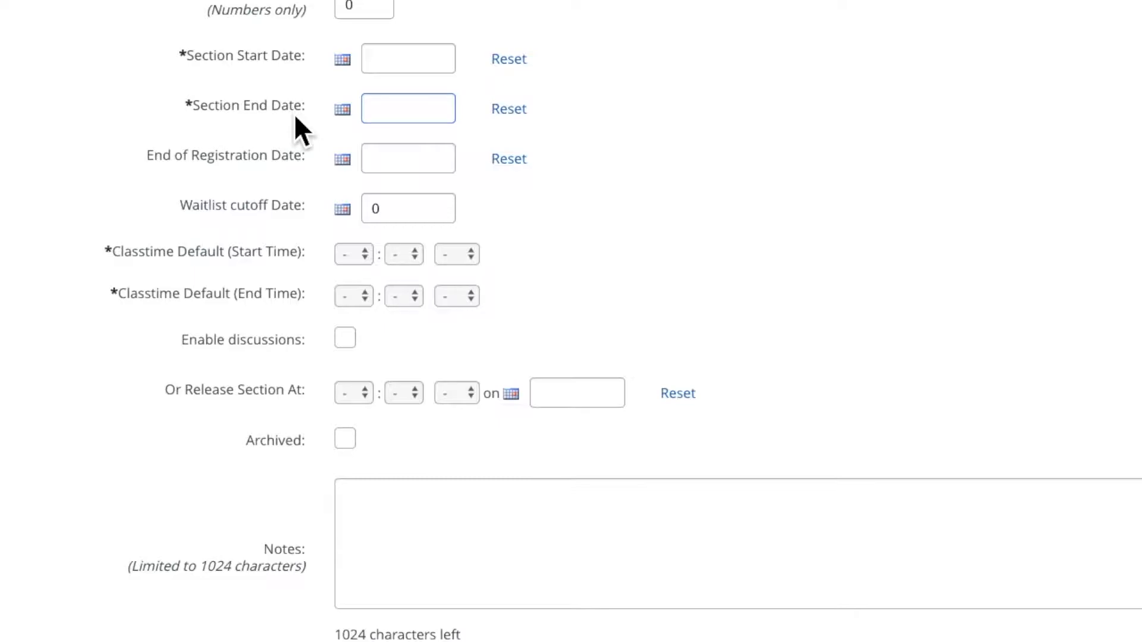
click(384, 72)
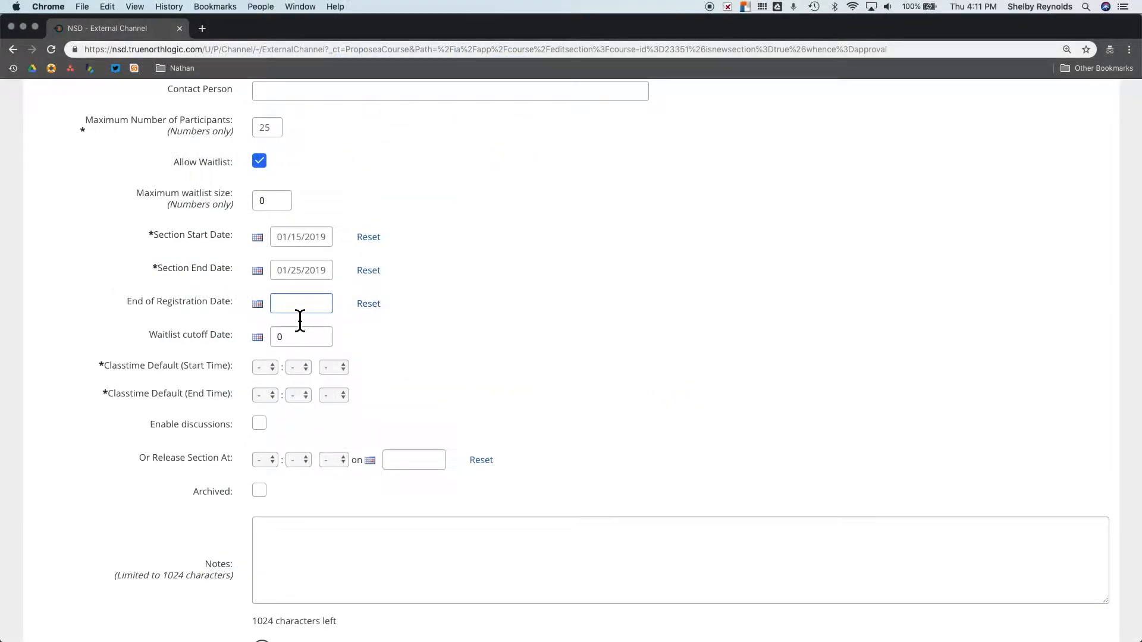
click(398, 363)
Step: Set the default class time to start at 4:00 PM and end at 6:00 PM
scroll(398, 362, down, 2)
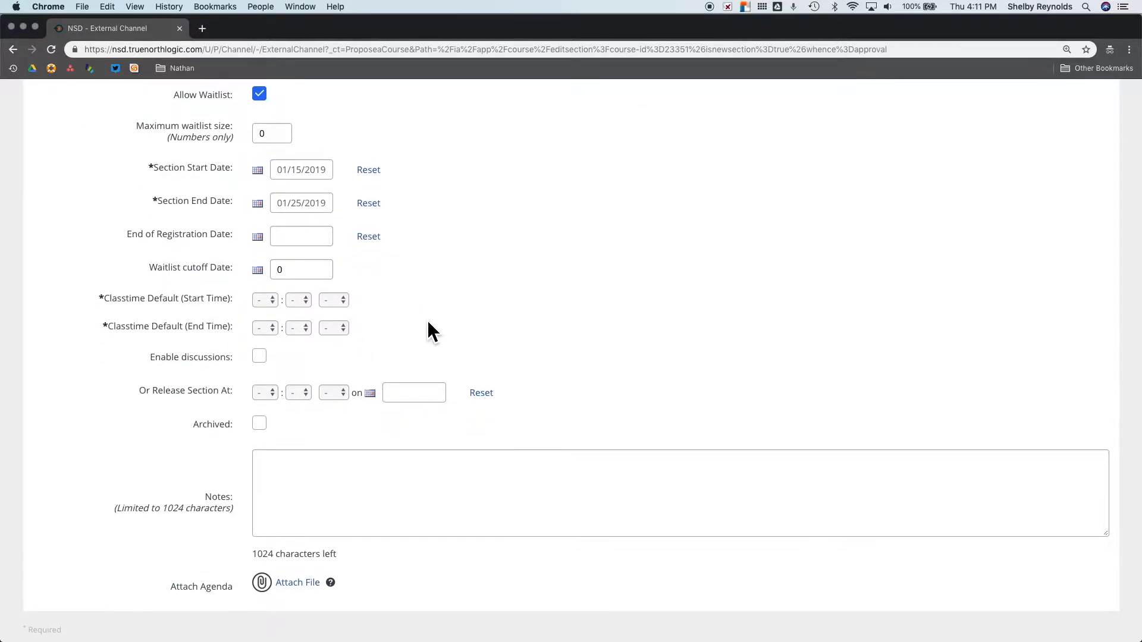
scroll(428, 322, down, 1)
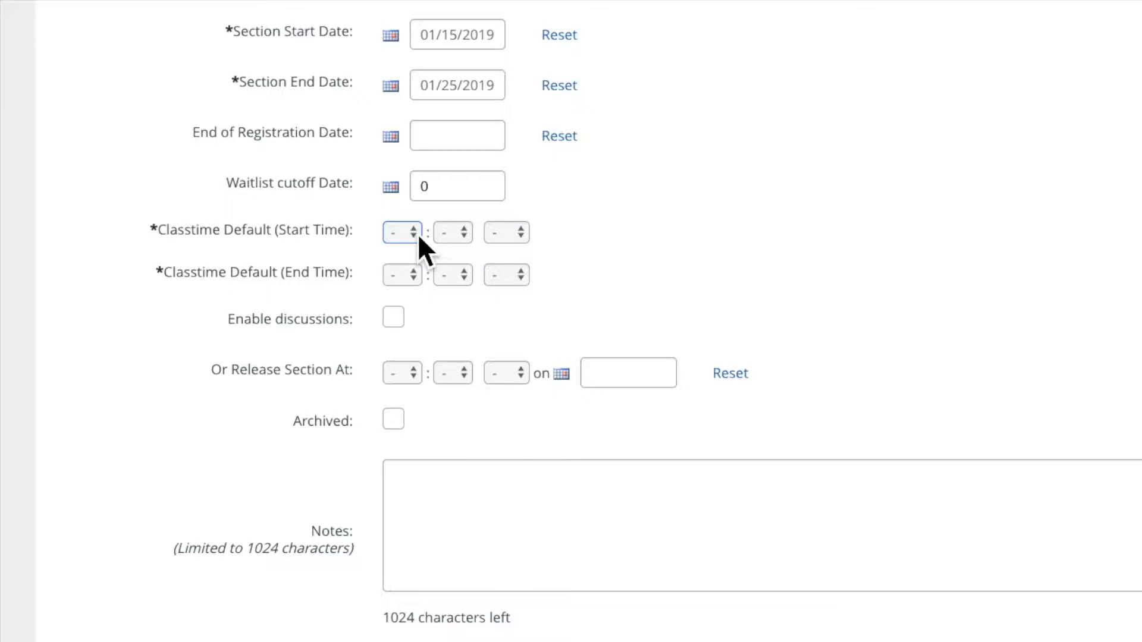
click(418, 234)
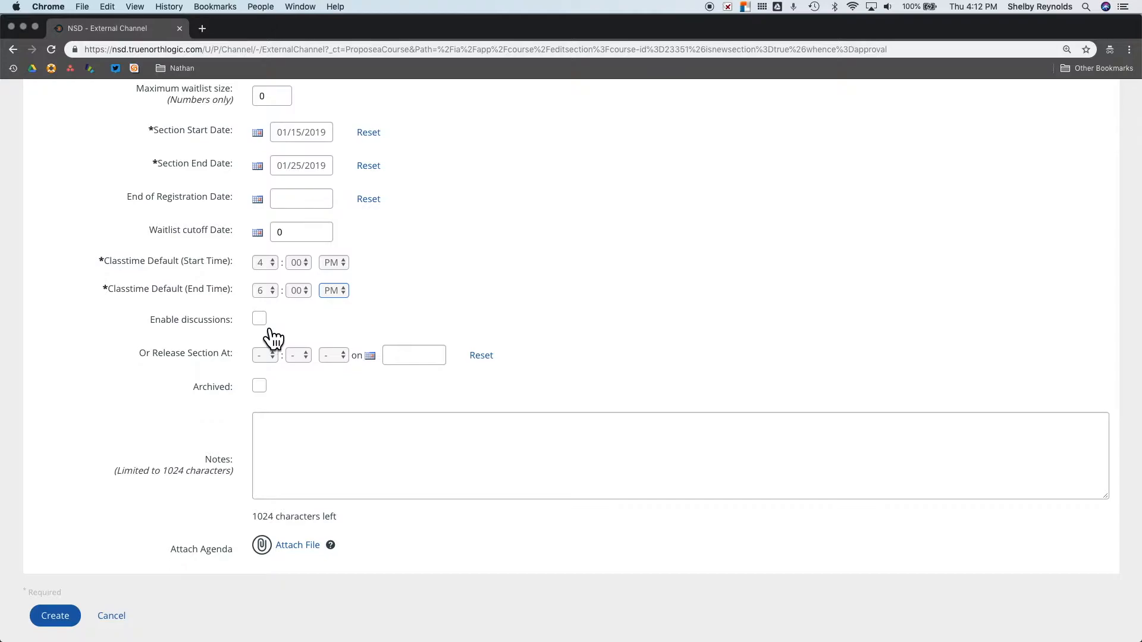
Step: Attach XtraMathCMAC.pdf from the Desktop folder as the section's agenda and create the section
scroll(178, 297, down, 3)
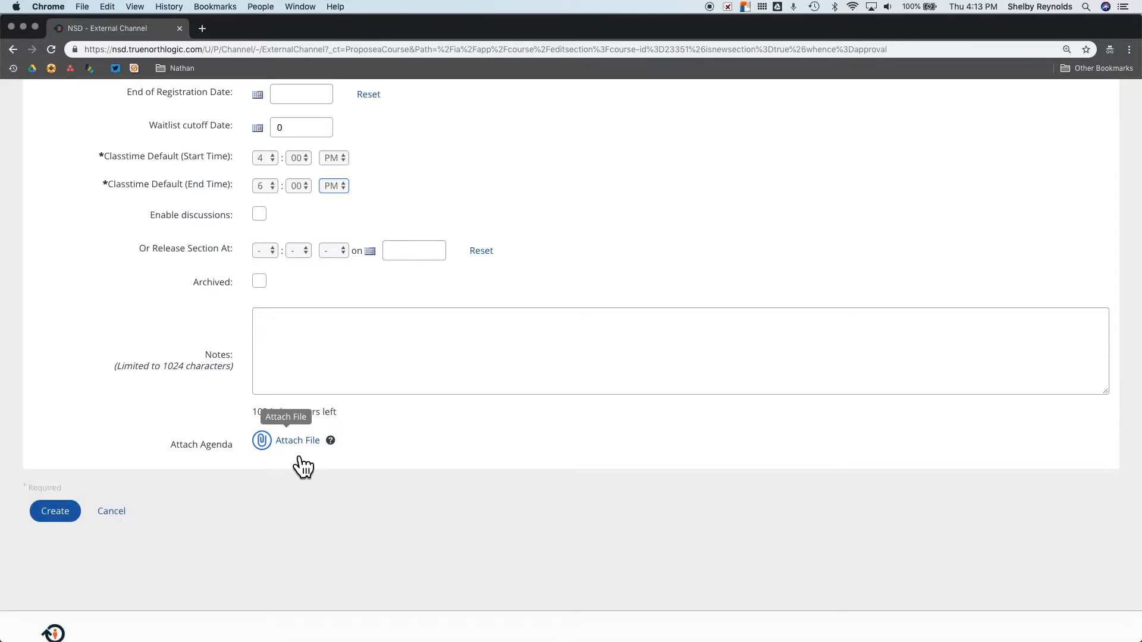
click(301, 459)
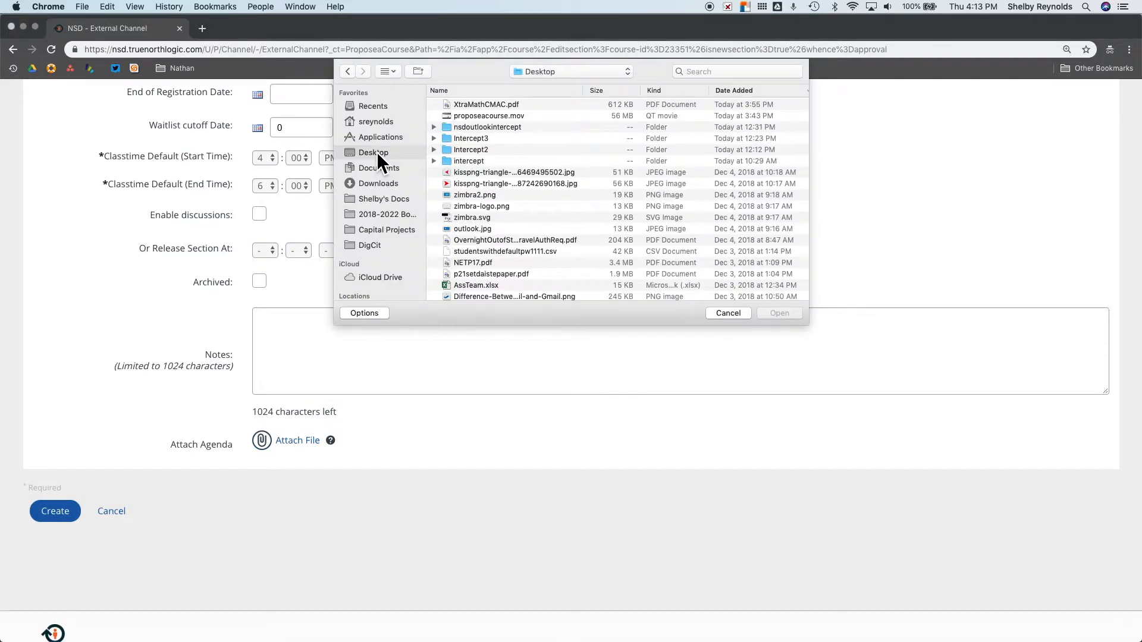
click(484, 104)
click(796, 316)
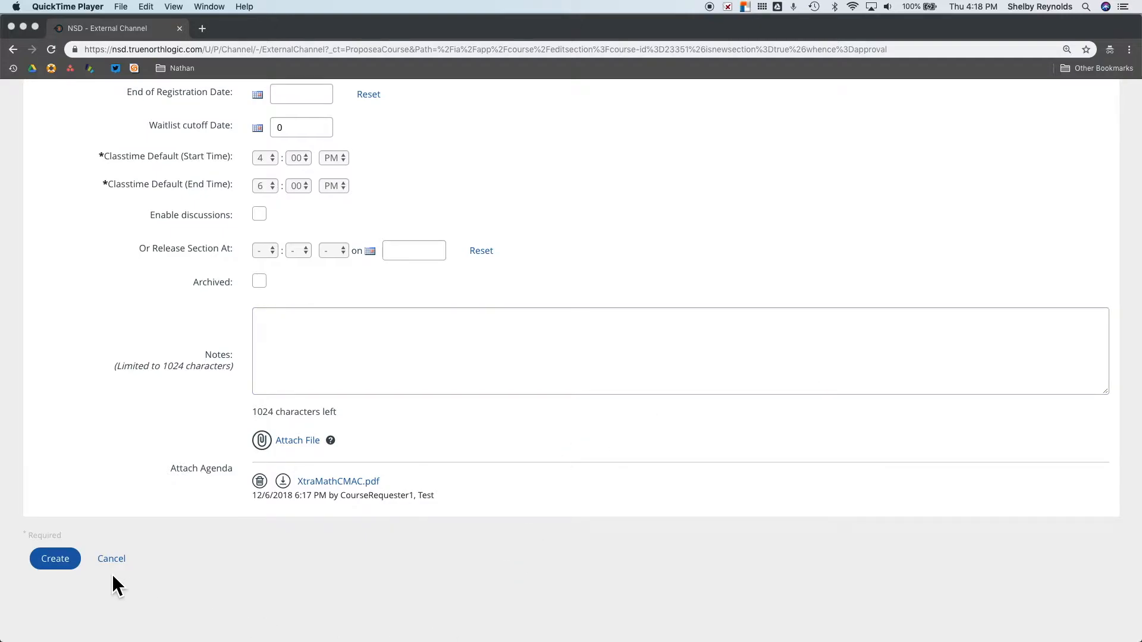
click(57, 558)
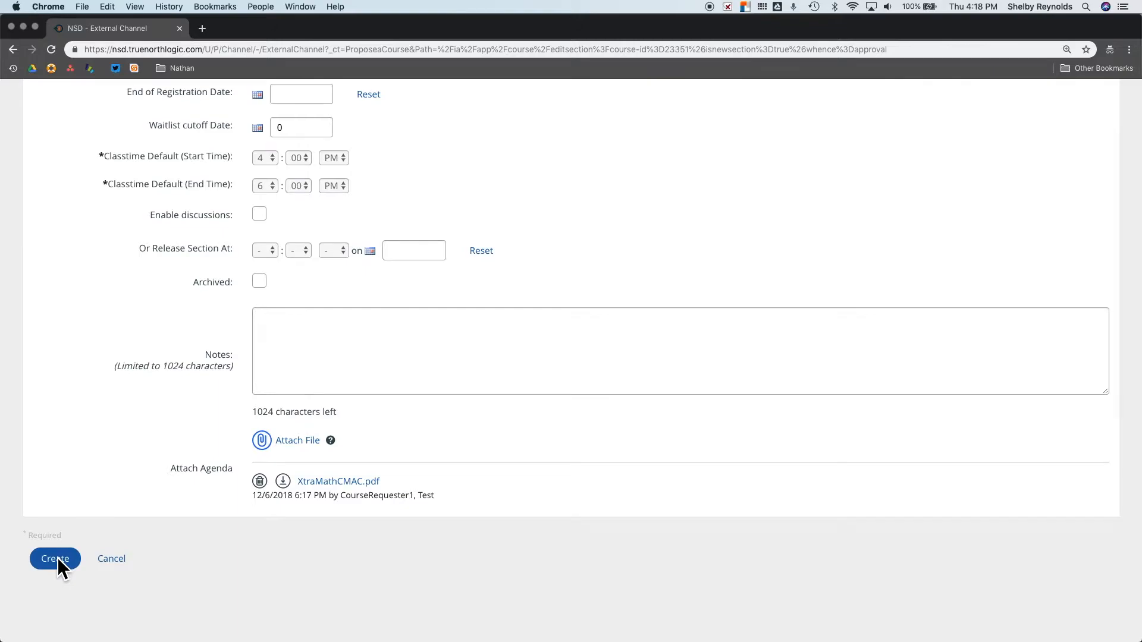
click(55, 559)
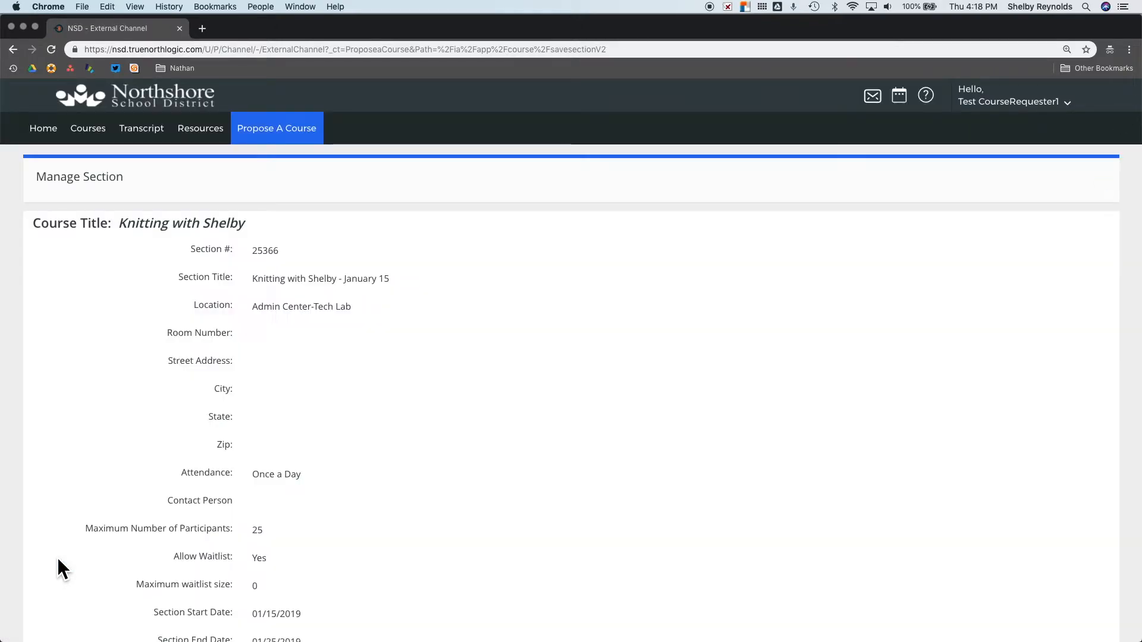
Step: Search for the instructor by first name and add the active CNTR AD/TECH ED staff member as the section's instructor
scroll(419, 516, down, 15)
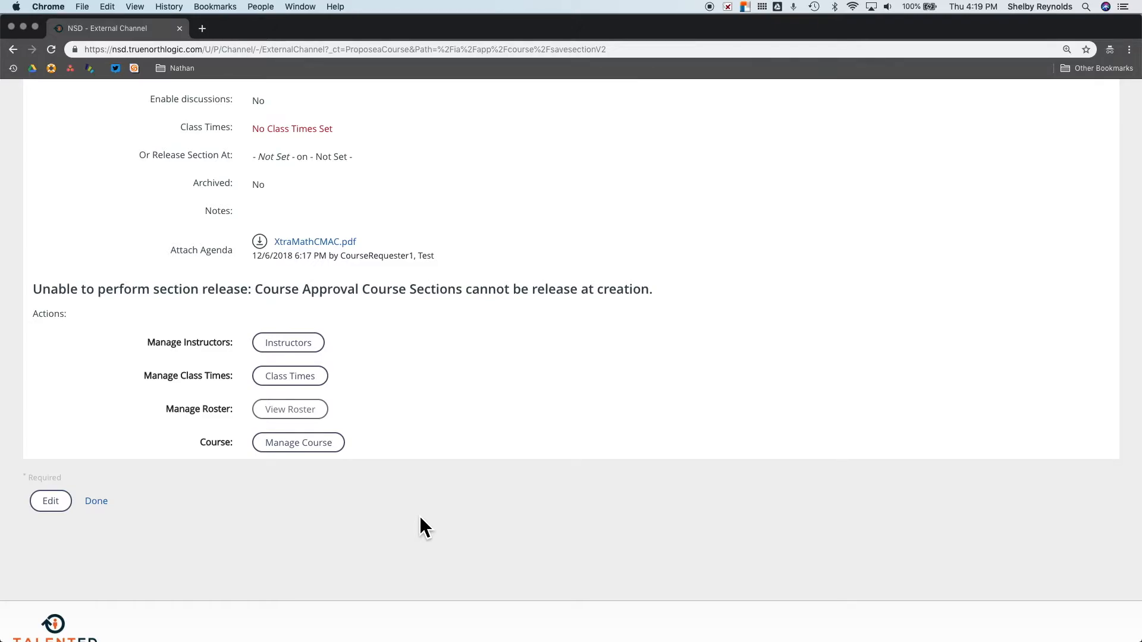
click(279, 344)
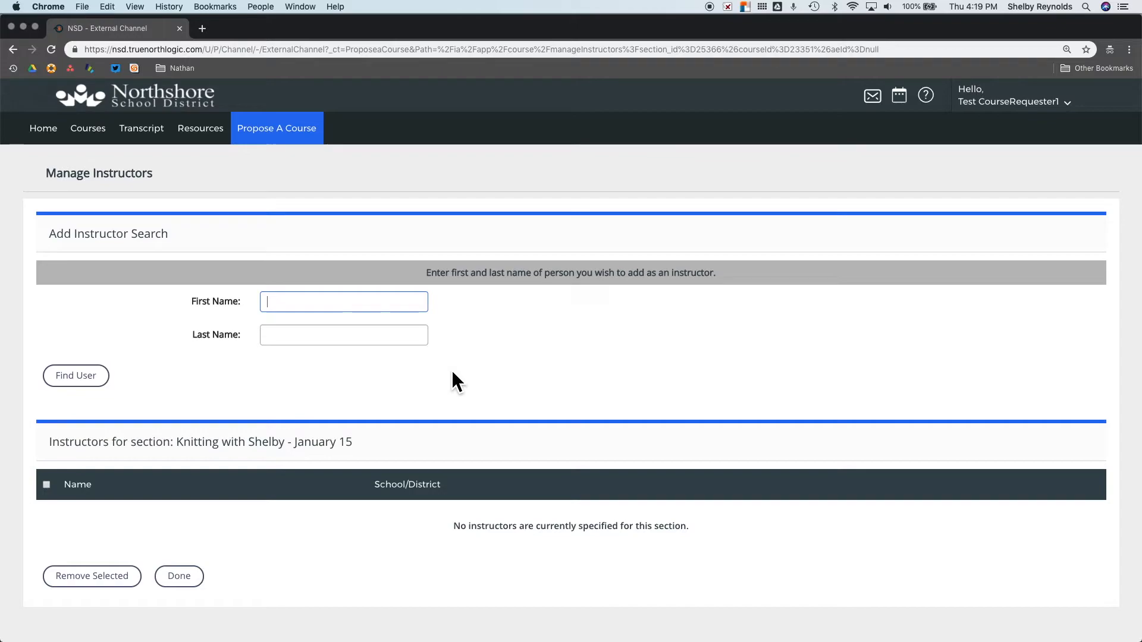
text(Shelby)
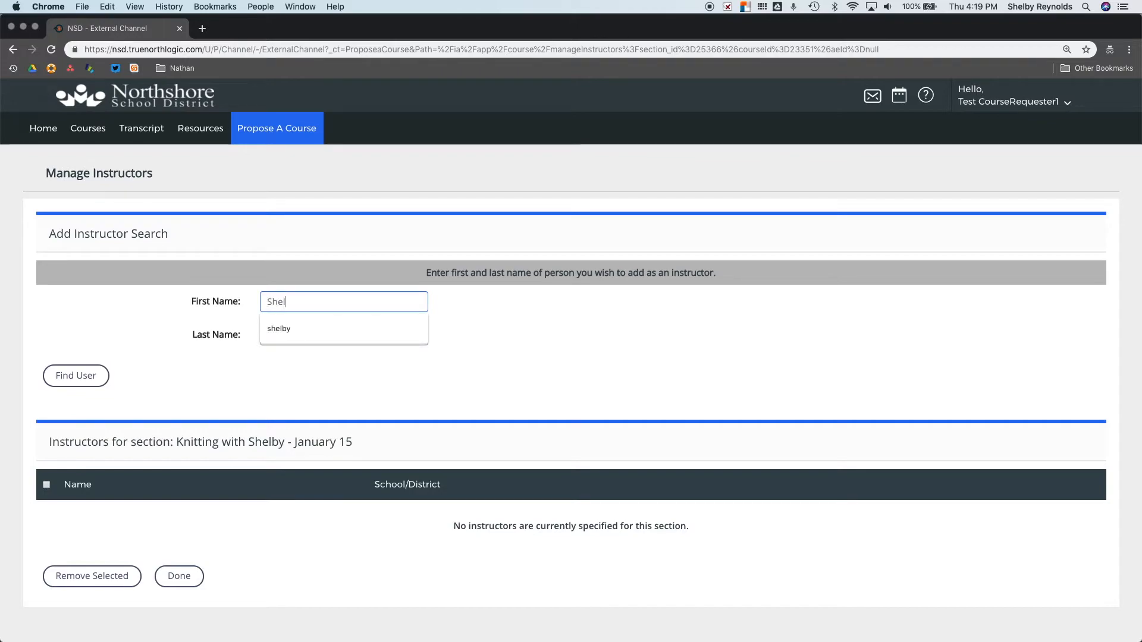
click(672, 367)
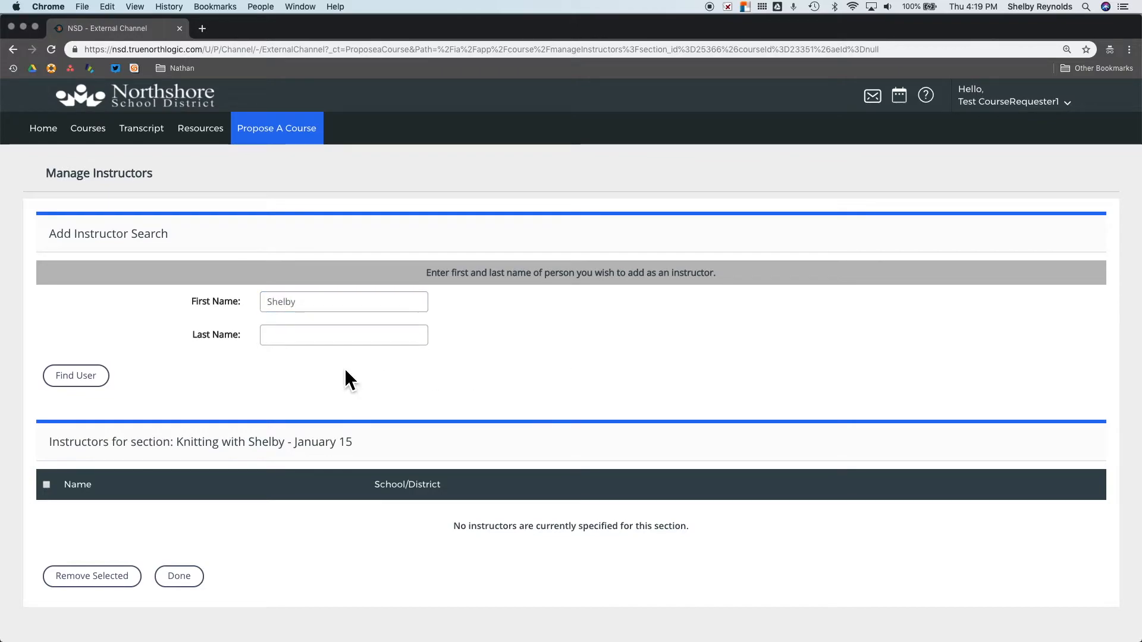
click(90, 379)
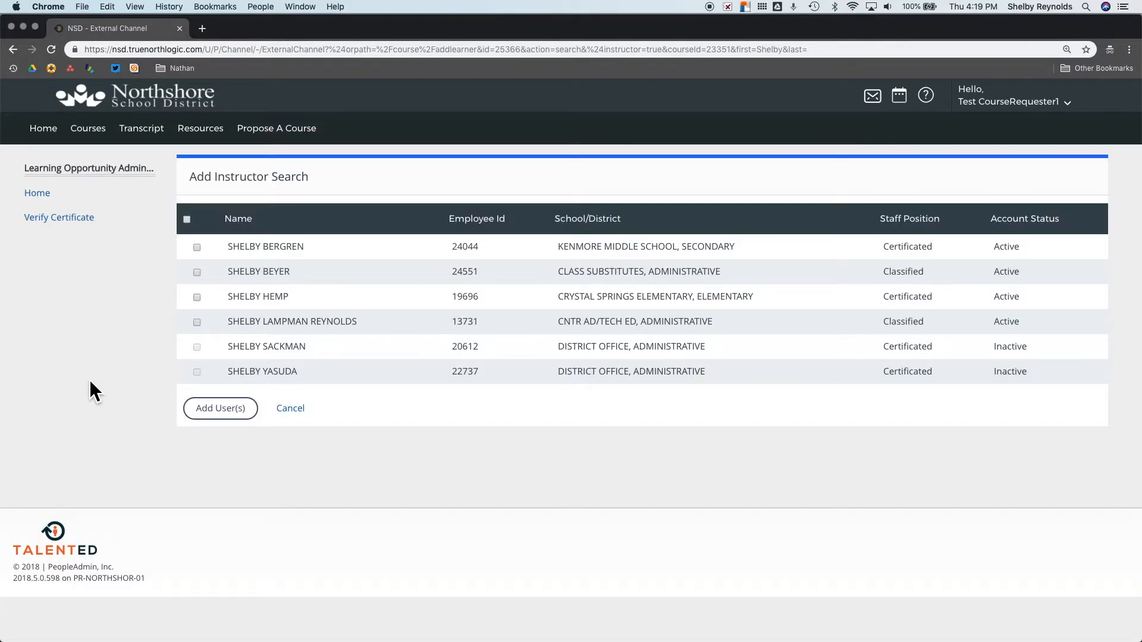
click(197, 322)
click(222, 409)
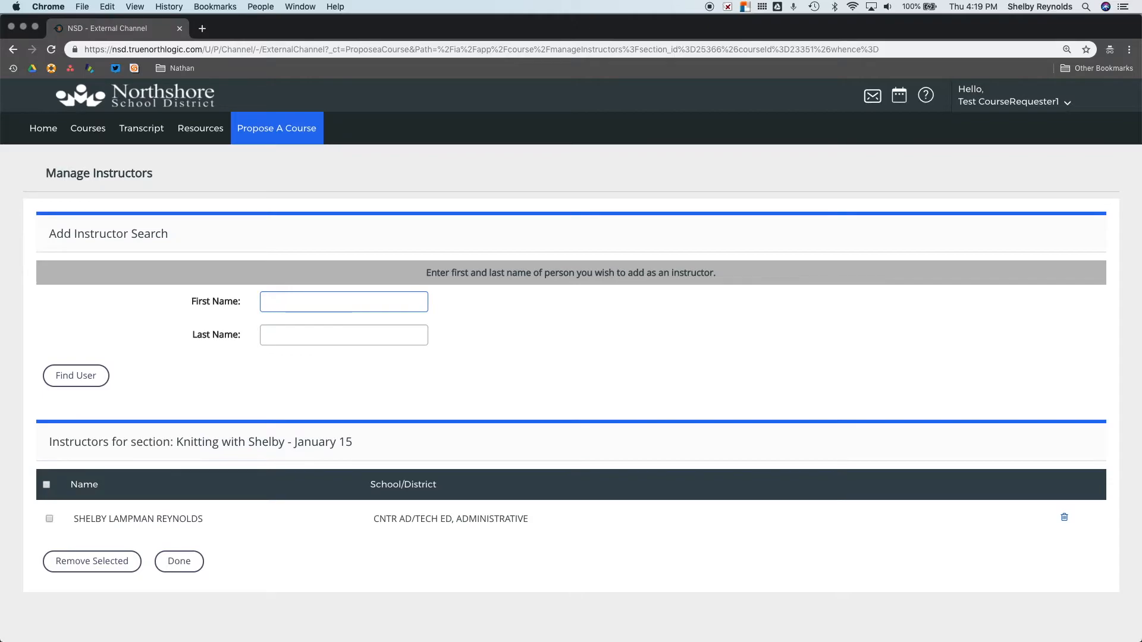
click(186, 560)
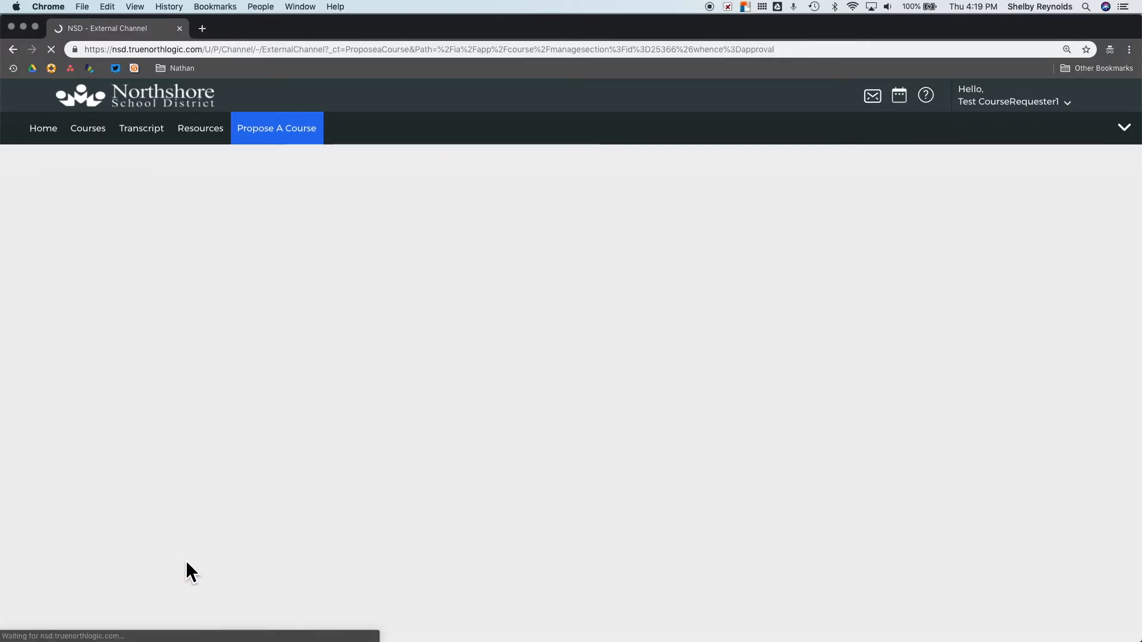
Step: Add class times for 01/15/2019, 01/16/2019 and 01/17/2019, each from 4:00 PM to 6:00 PM, and save them to the section
scroll(383, 524, down, 10)
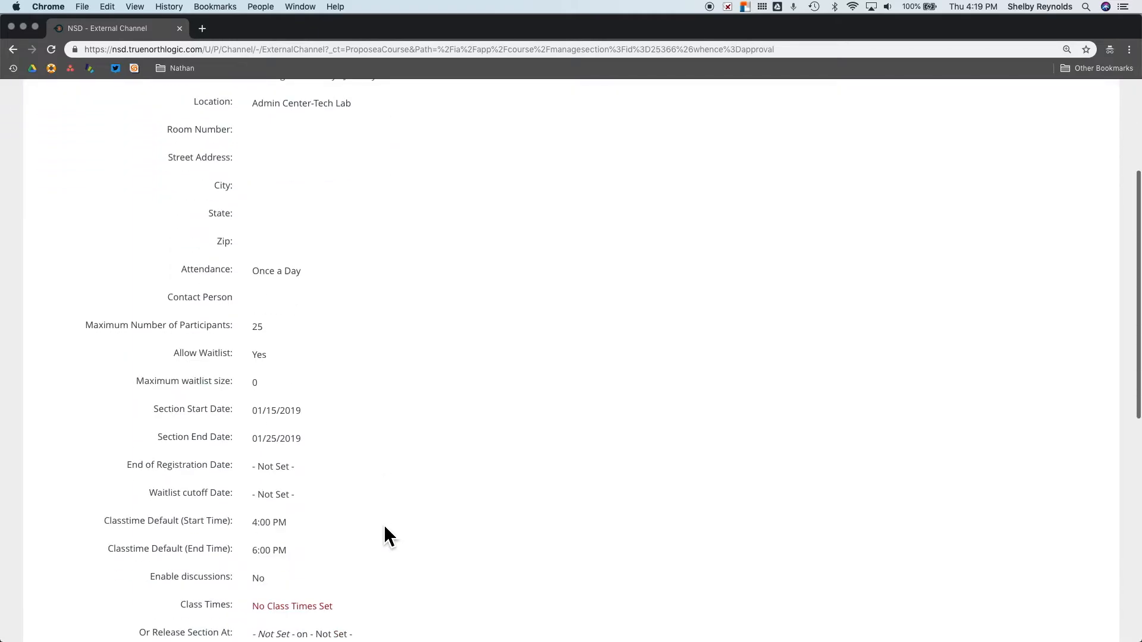
click(307, 428)
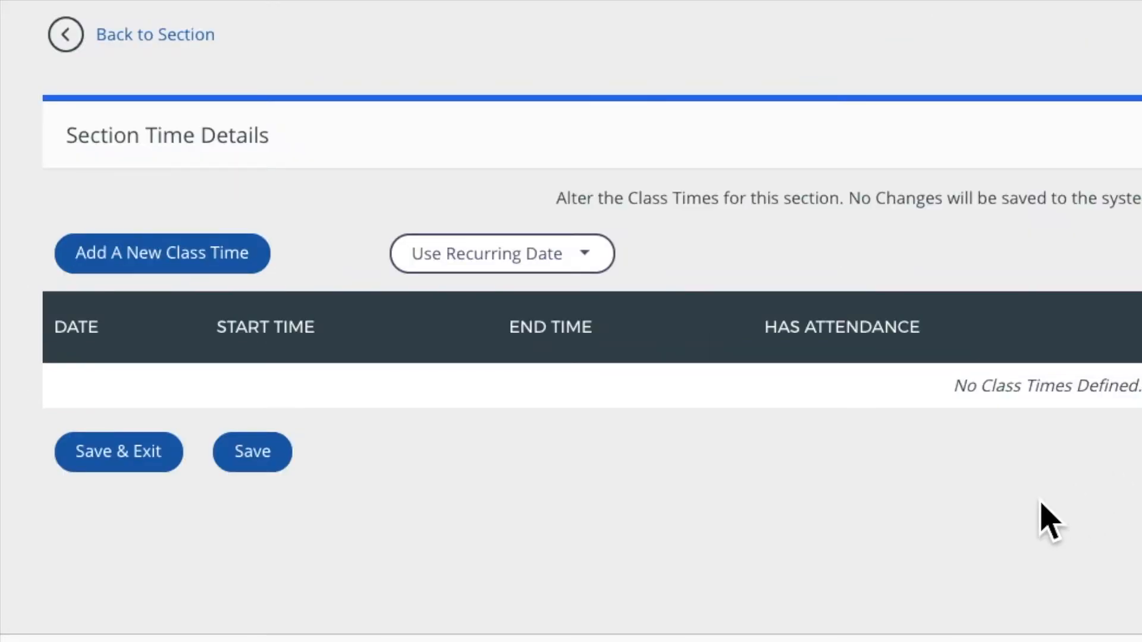
click(157, 256)
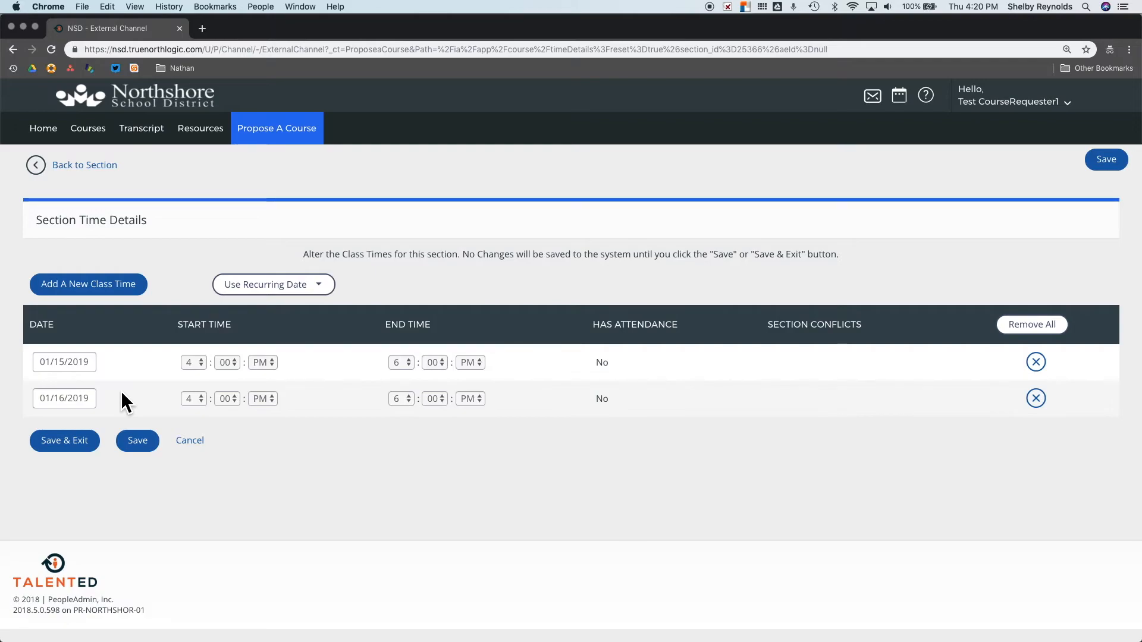
click(126, 292)
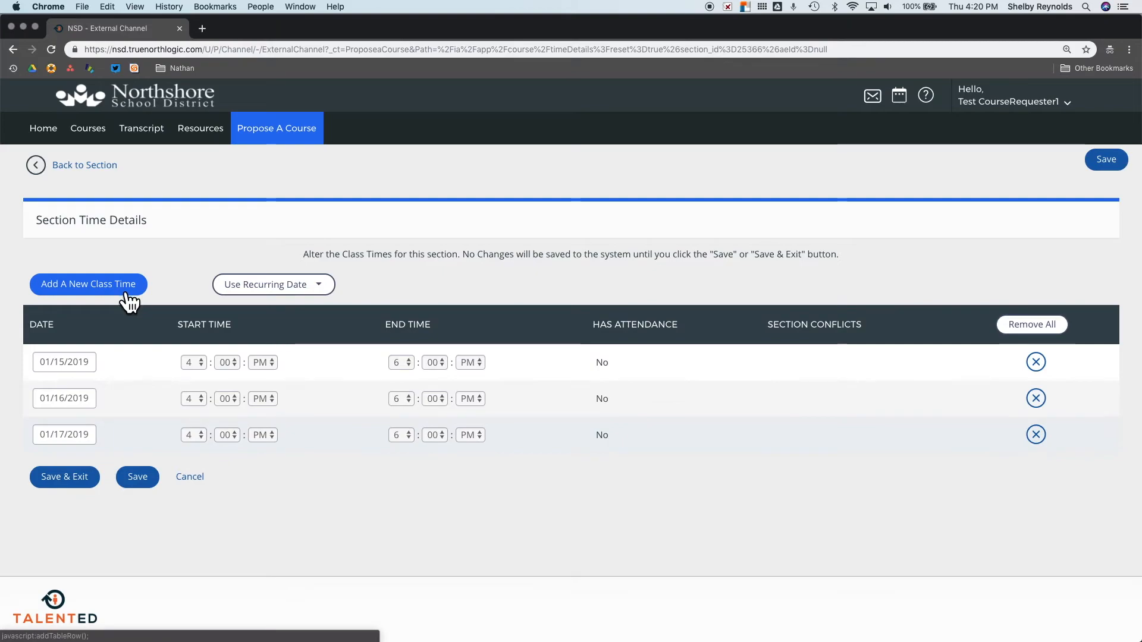
click(85, 478)
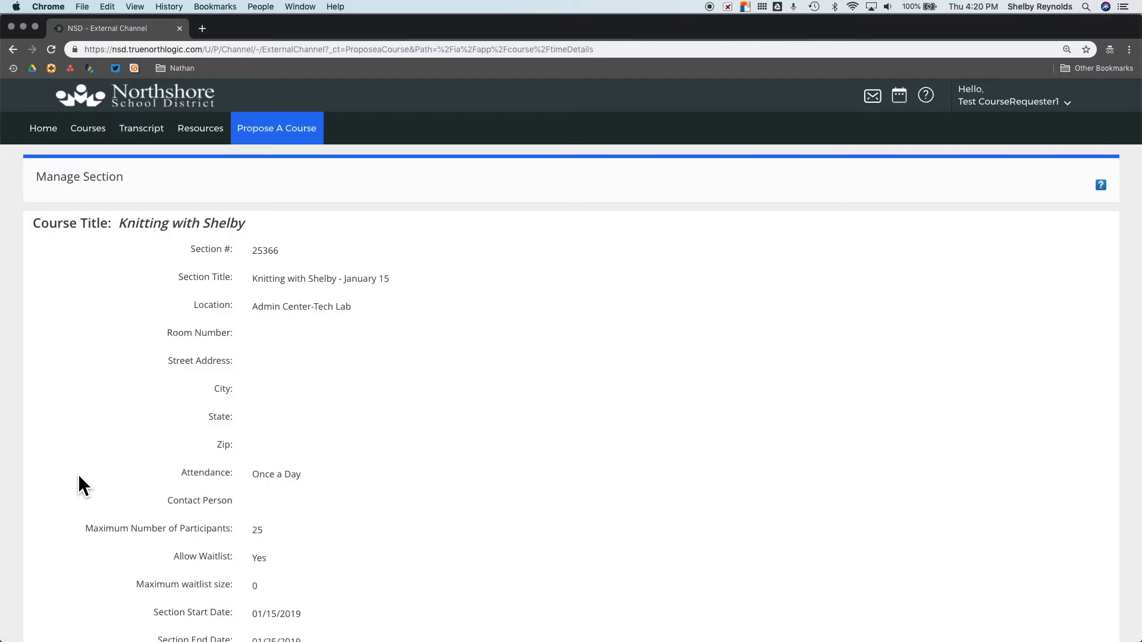
Step: Finish managing the section and submit the knitting course project for review, acknowledging the submission
scroll(77, 473, down, 15)
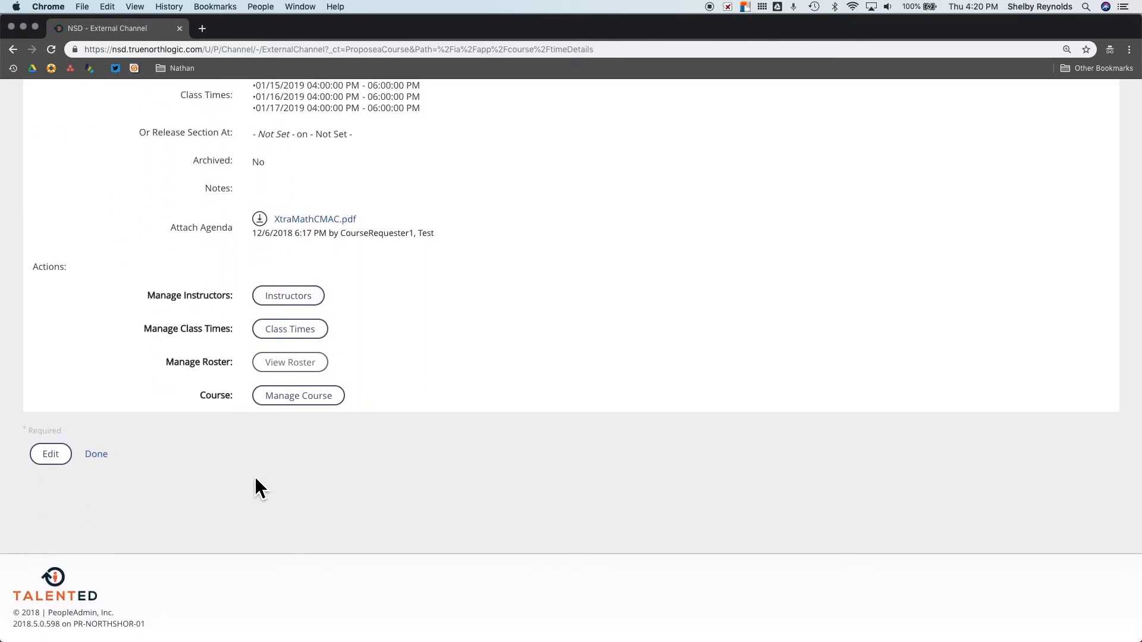
click(109, 463)
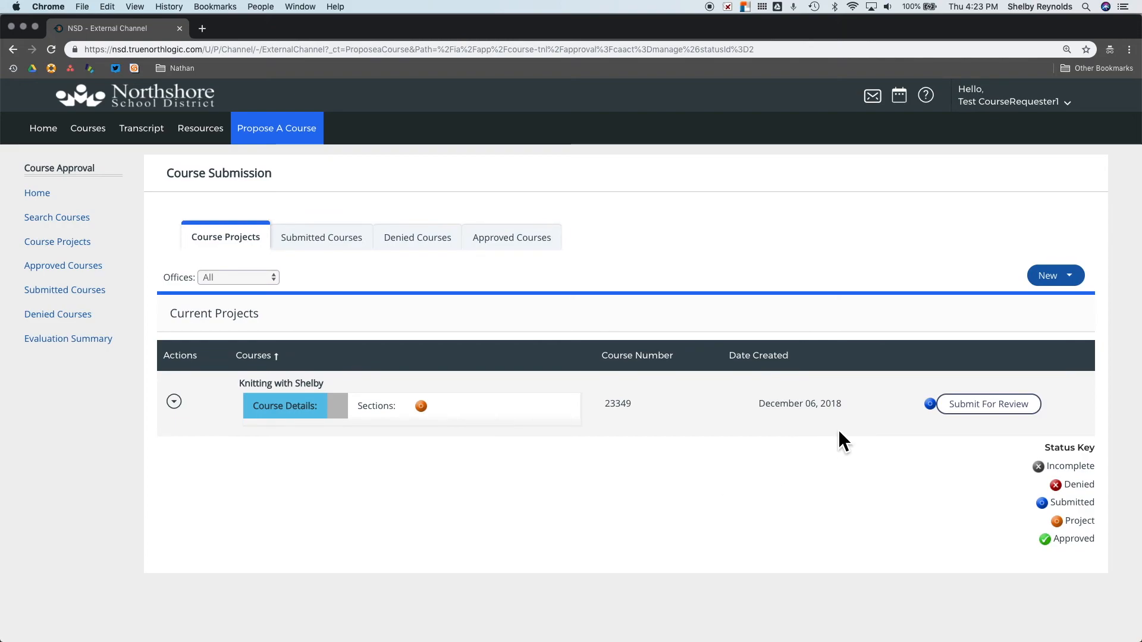
click(981, 410)
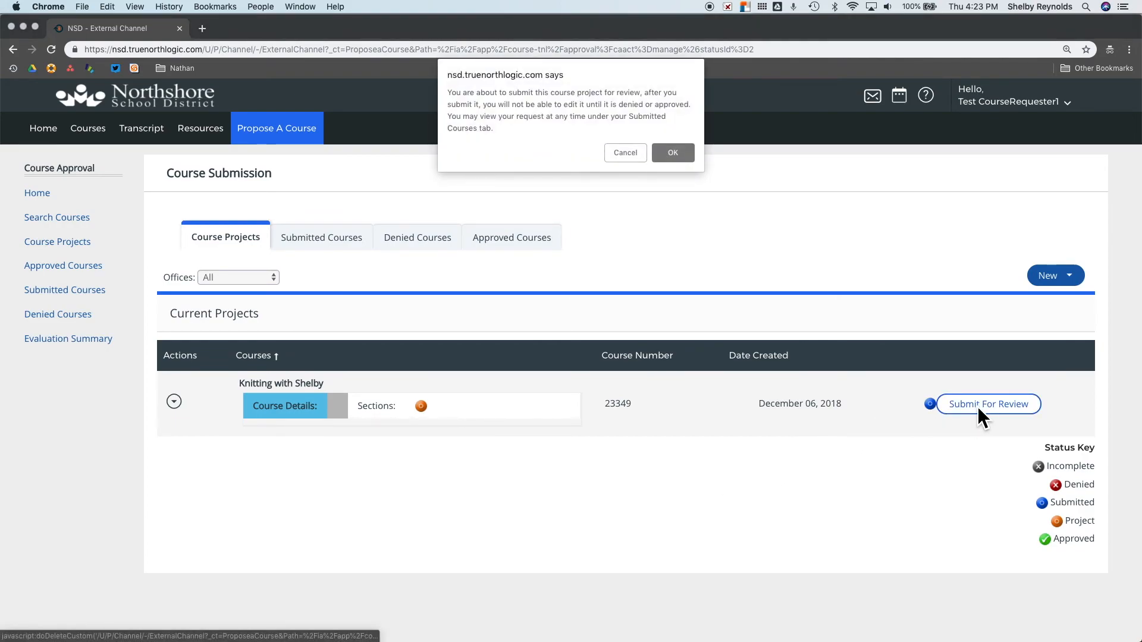
click(672, 152)
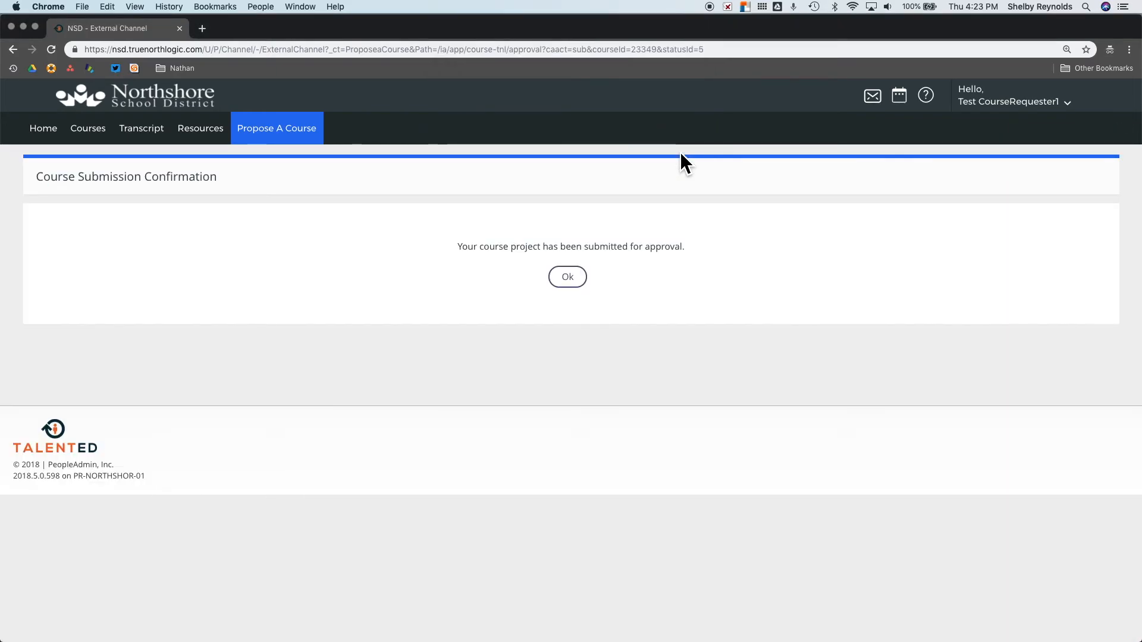
click(583, 287)
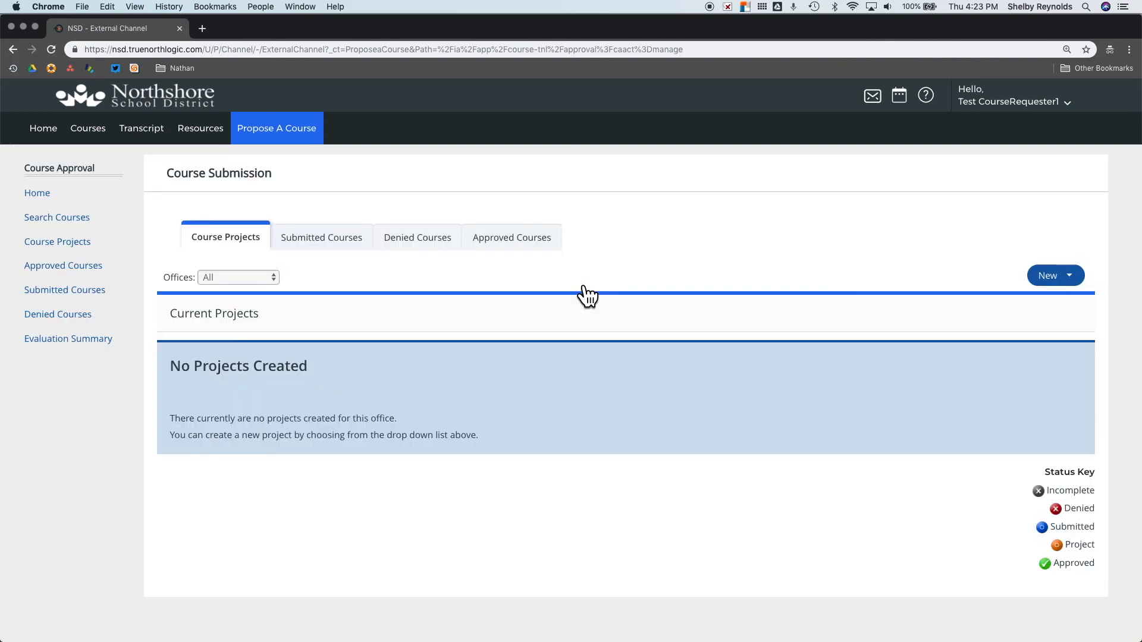